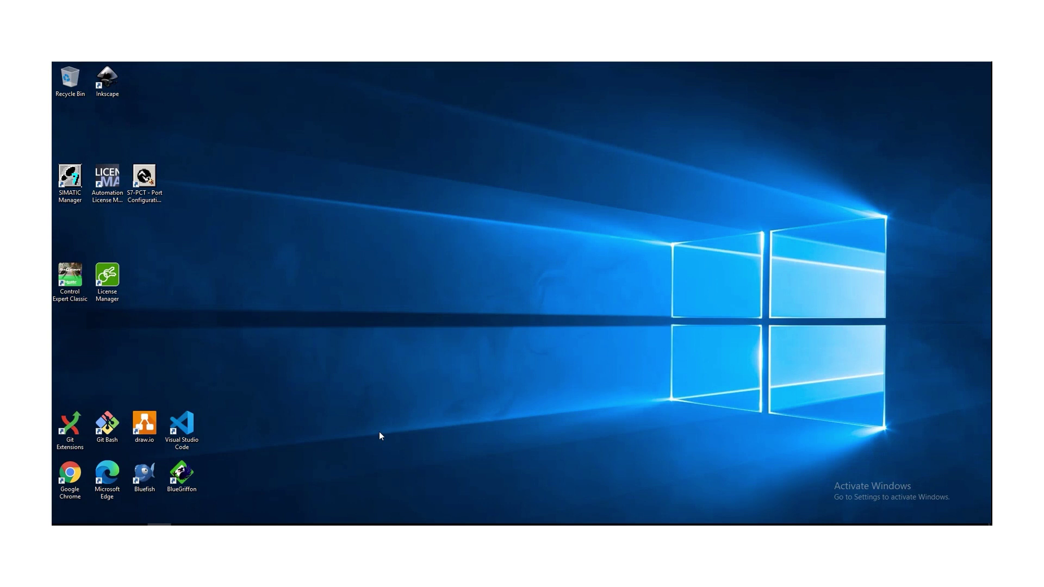
- Start the Plant iT Configuration Manager, acknowledge both startup notices and maximize its window
left_click(885, 525)
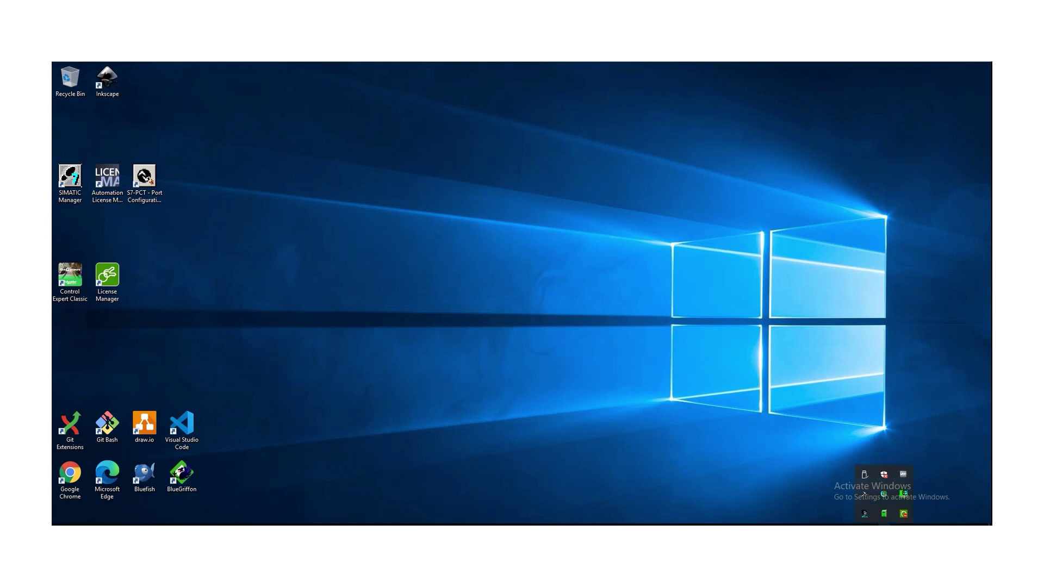
right_click(866, 515)
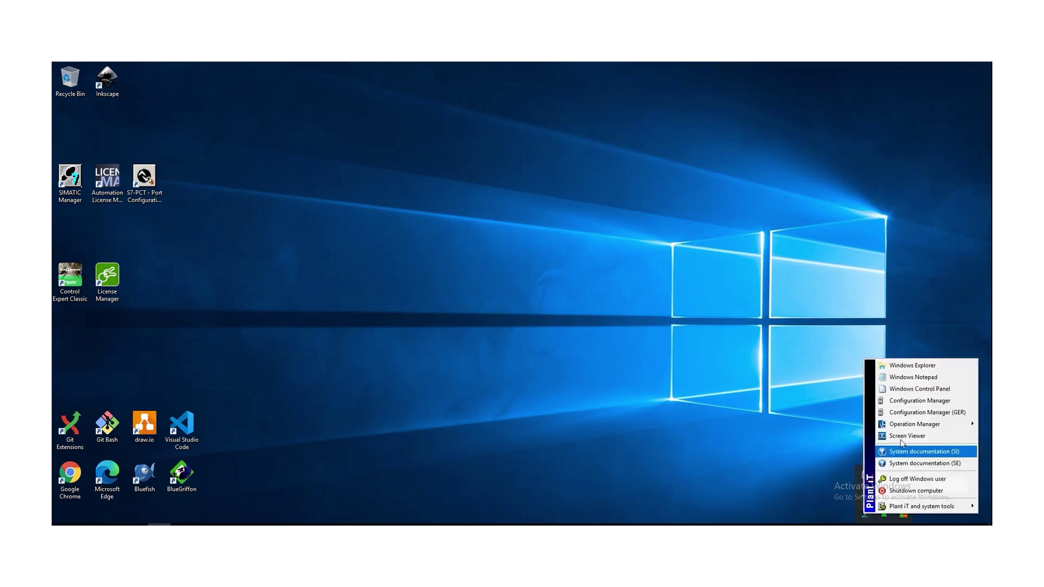
left_click(906, 401)
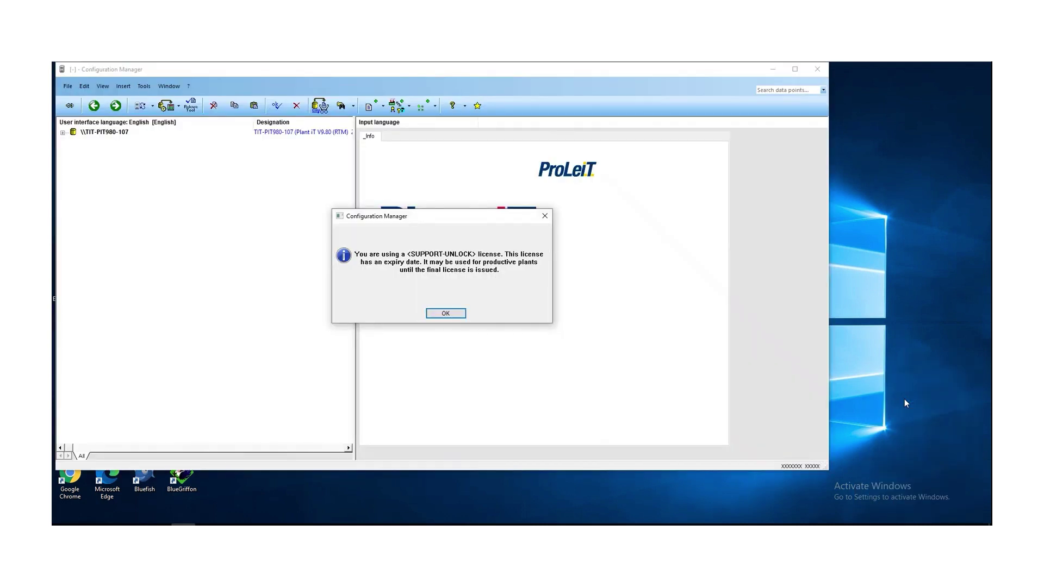
left_click(445, 315)
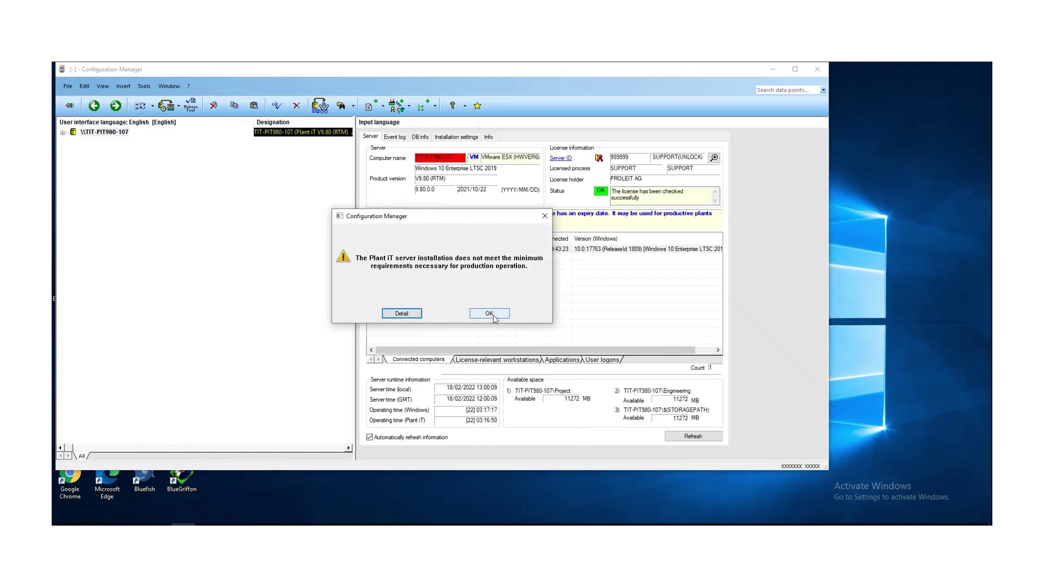
left_click(493, 316)
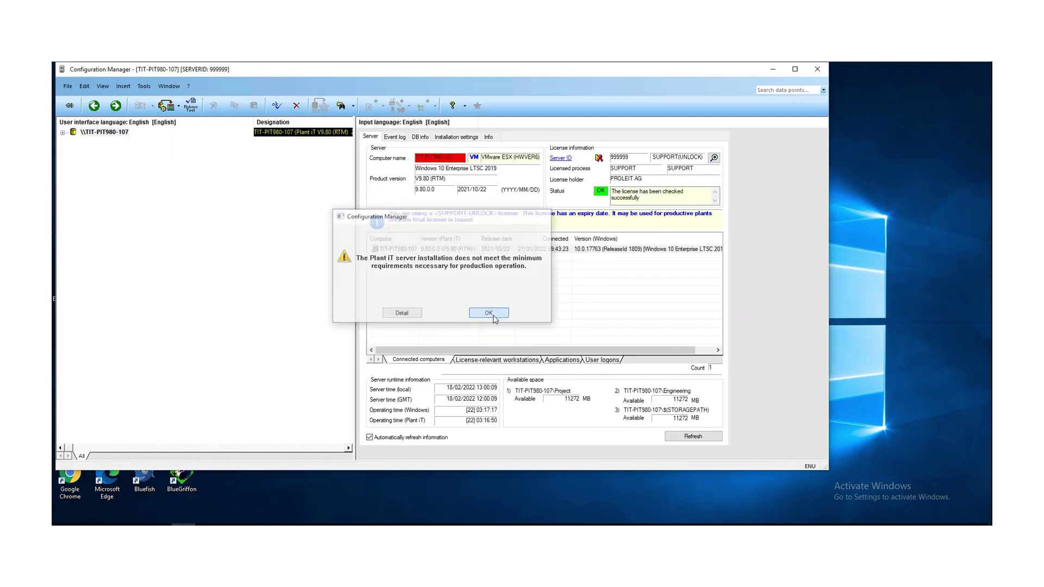
double_click(644, 72)
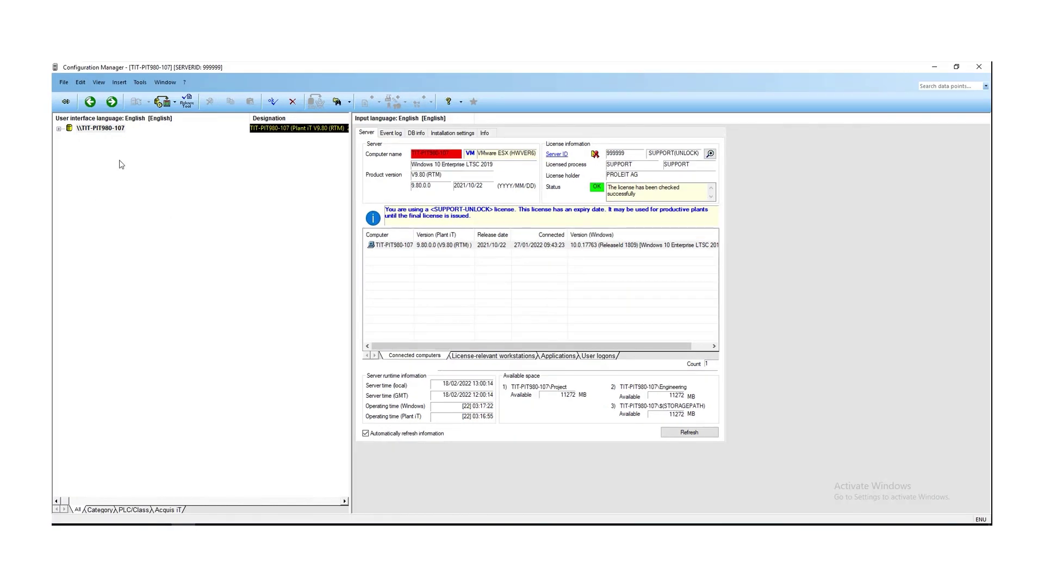
- Insert a new station entry under Schneider Electric Modicon in the server's Stations branch
left_click(59, 129)
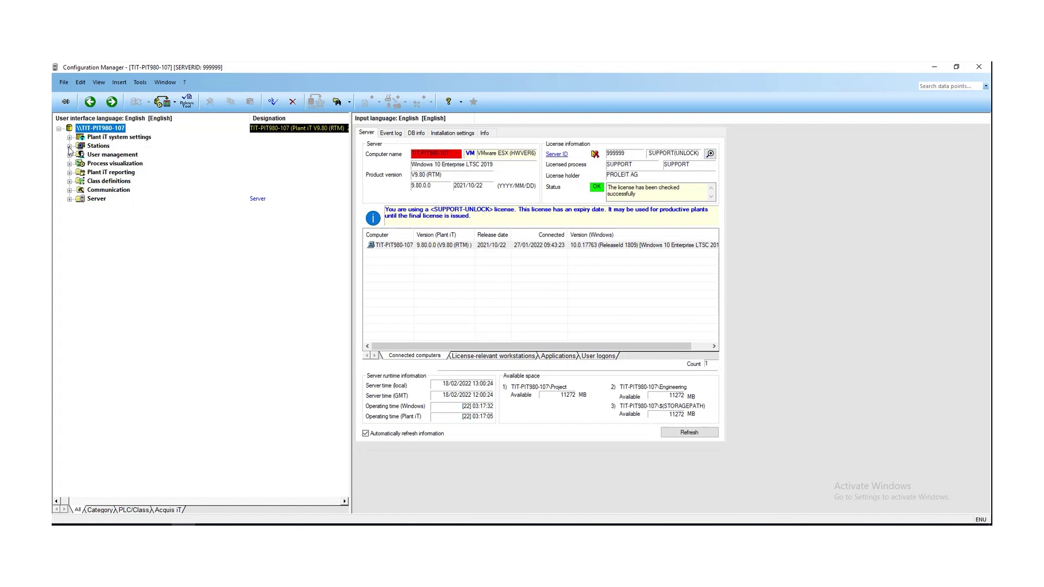
left_click(70, 146)
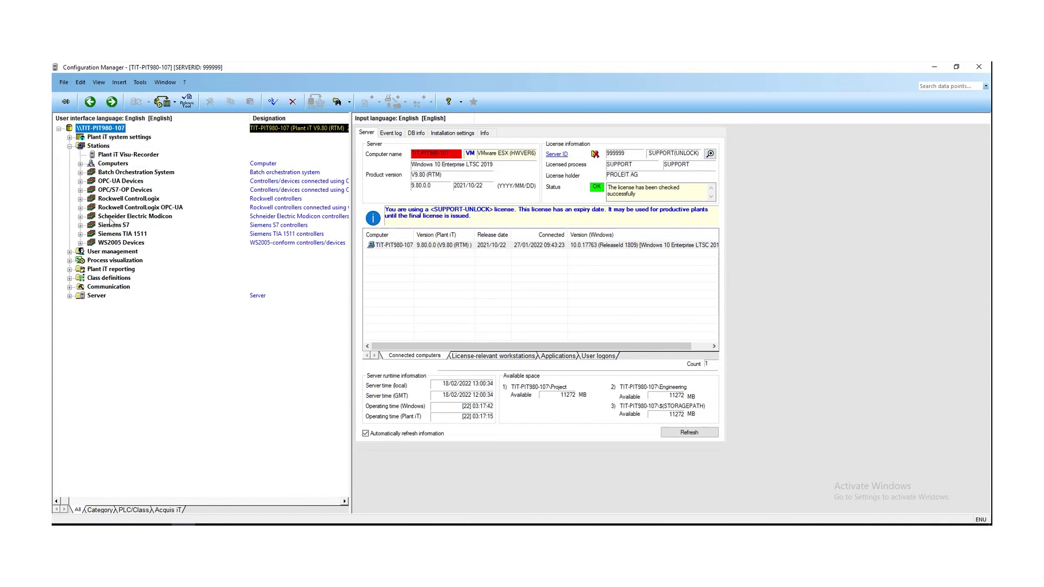
left_click(81, 217)
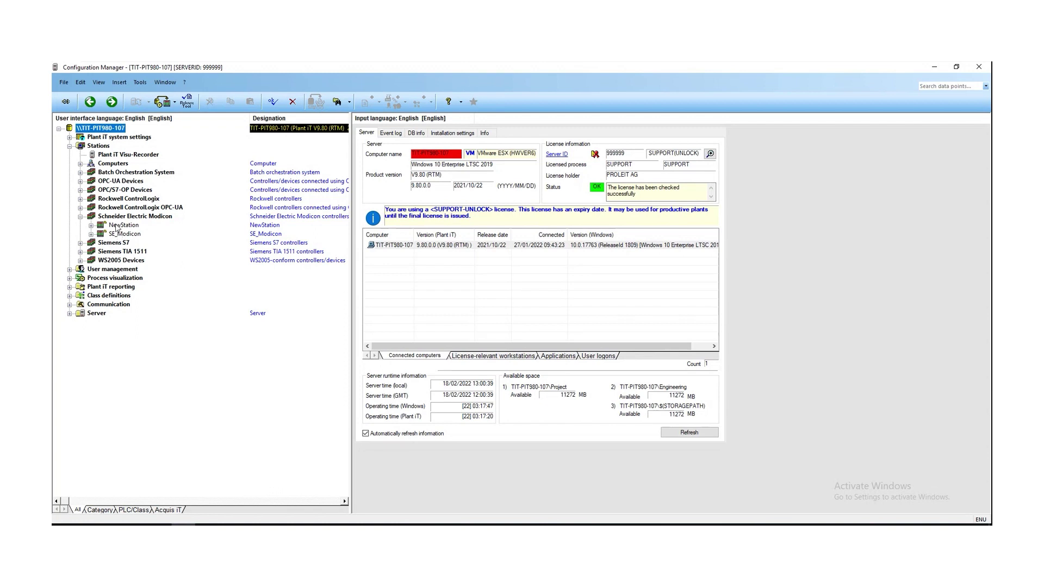
left_click(113, 217)
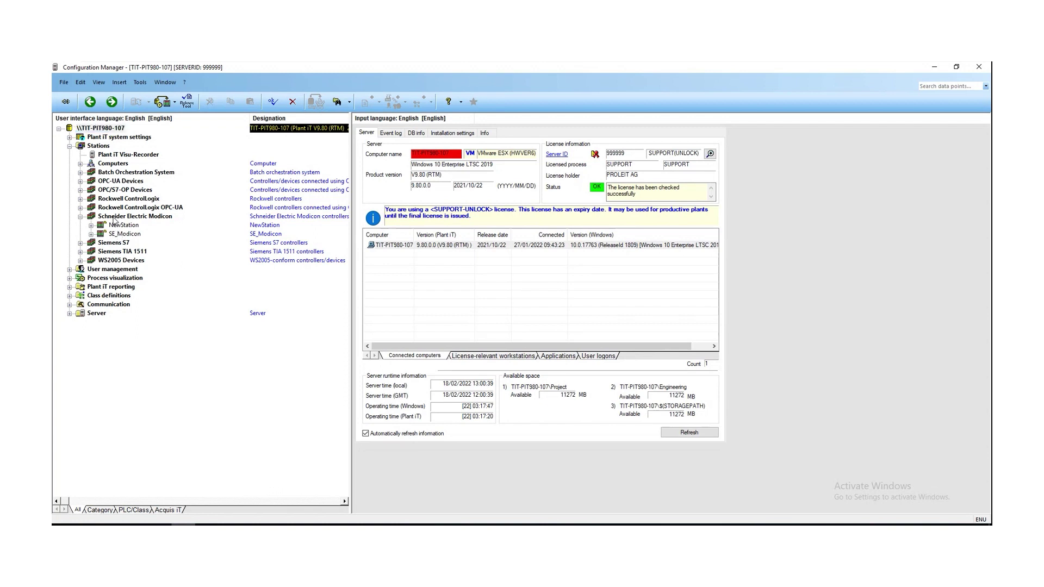
right_click(114, 219)
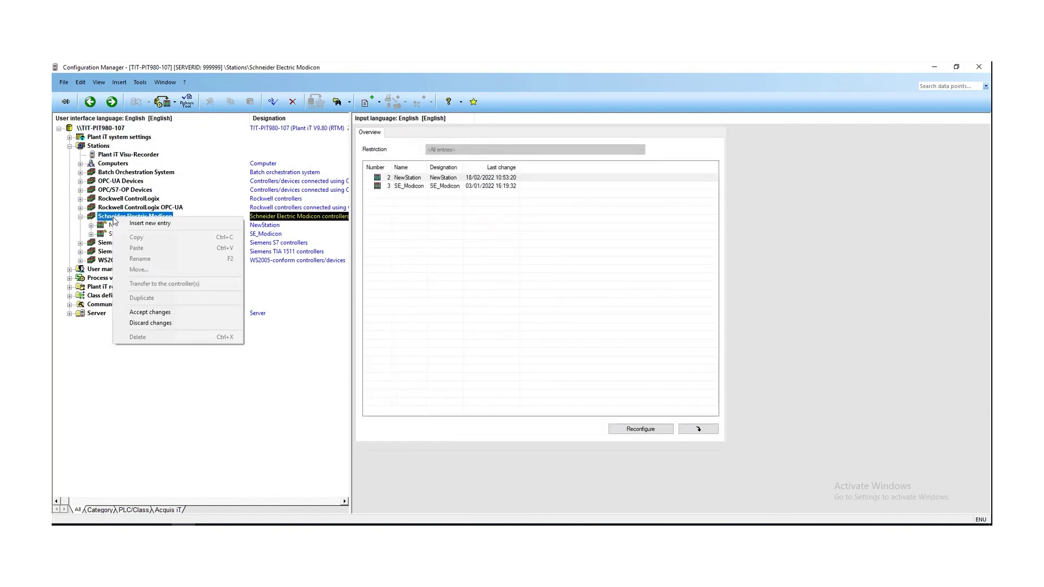
left_click(140, 224)
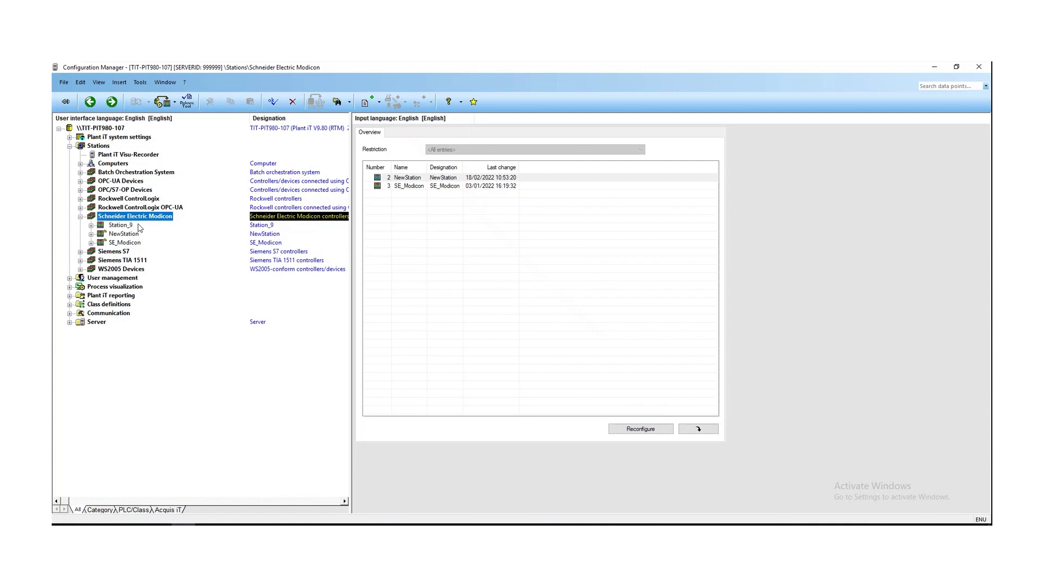
- Rename the newly inserted Schneider Electric Modicon station as ModuconStation10
left_click(120, 227)
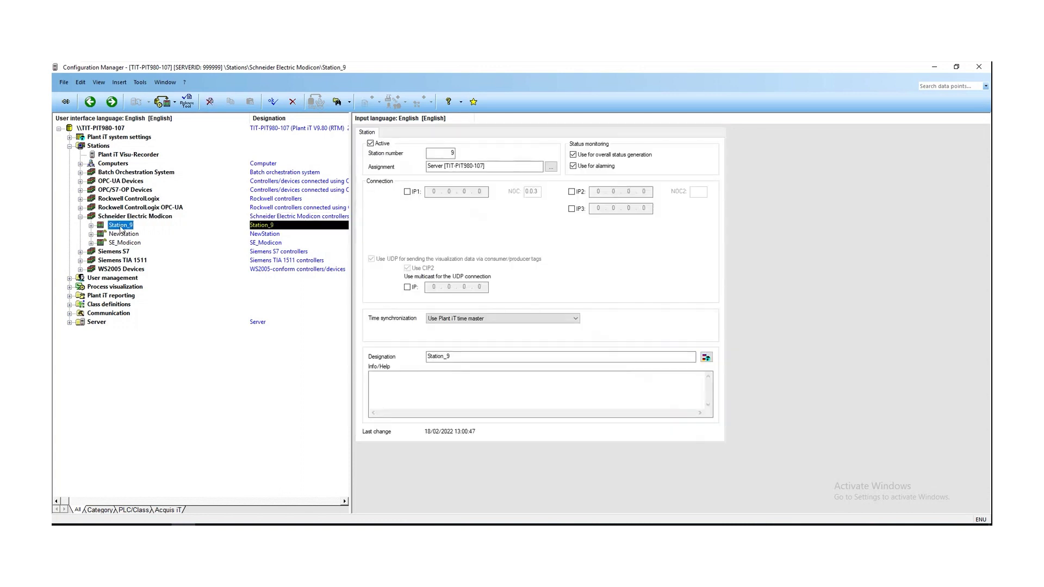
left_click(121, 228)
type("oduc")
type("tionStat")
type("ion")
type("10")
key("Return")
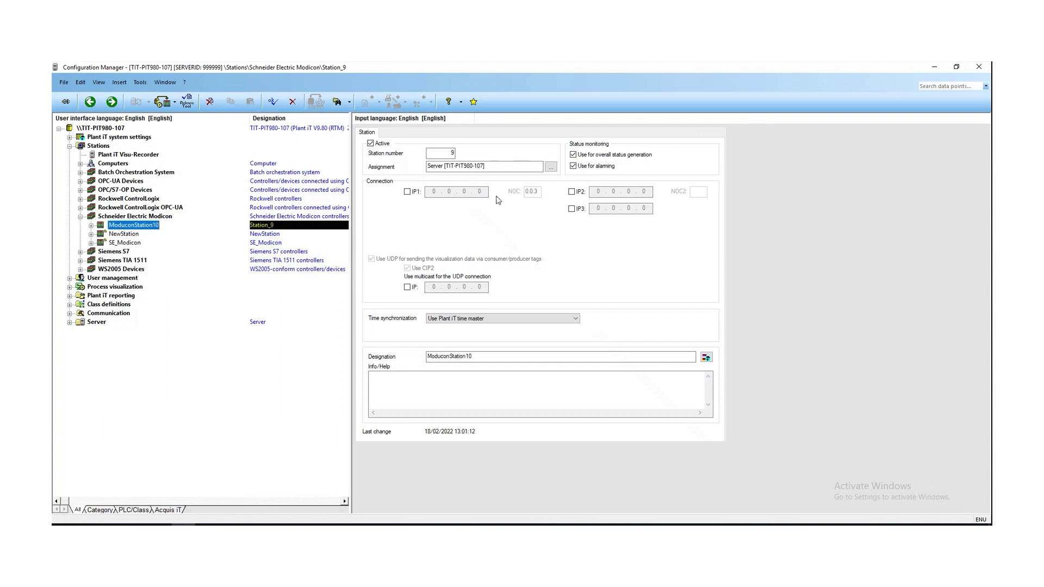
- Set the station number to 10 and enable IP1 with the address 192.168.7.110
double_click(451, 153)
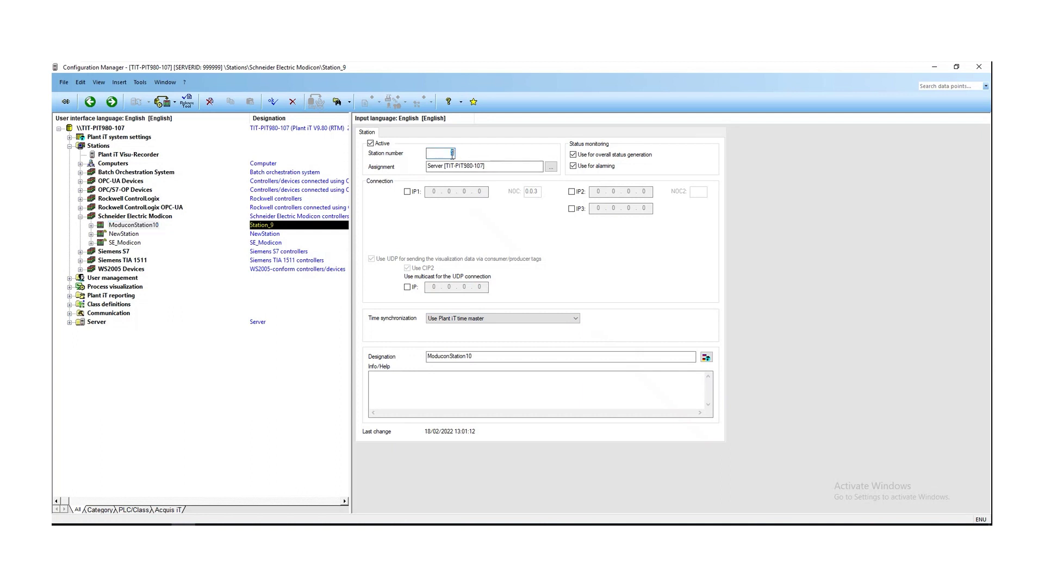
type("10")
left_click(408, 194)
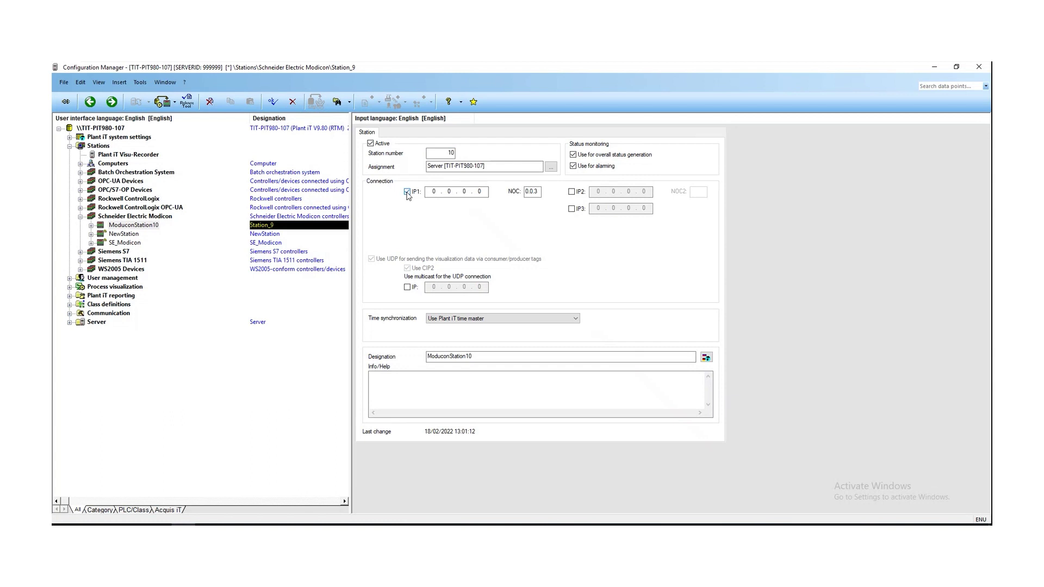
left_click(435, 191)
type("192 . 168 . 7")
left_click(480, 191)
type("110")
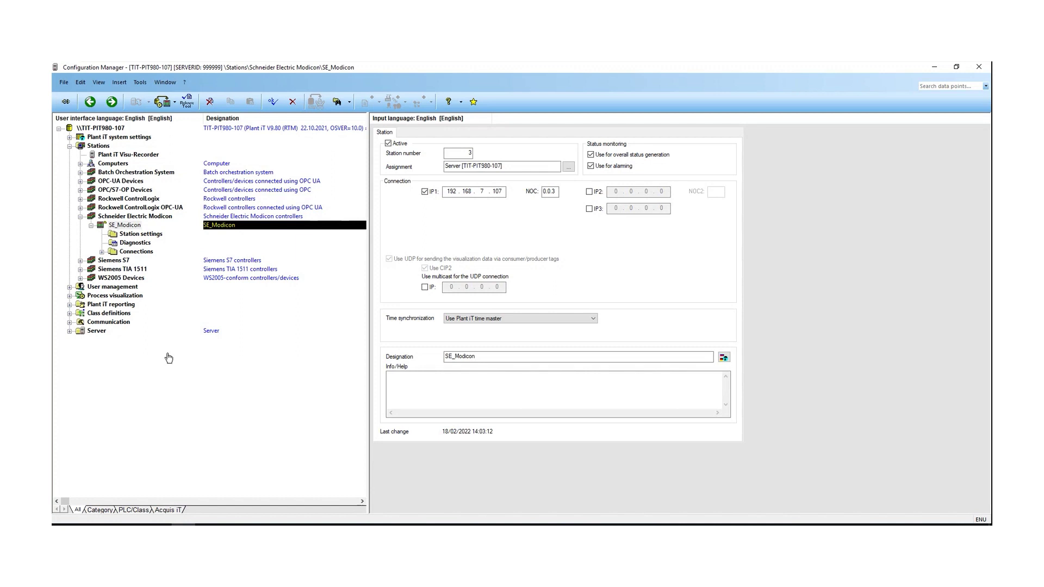
- Switch to File Explorer and open the folder PROLEIT\Install\PLC on the PLANTIT (E:) drive
mouse_move(135, 525)
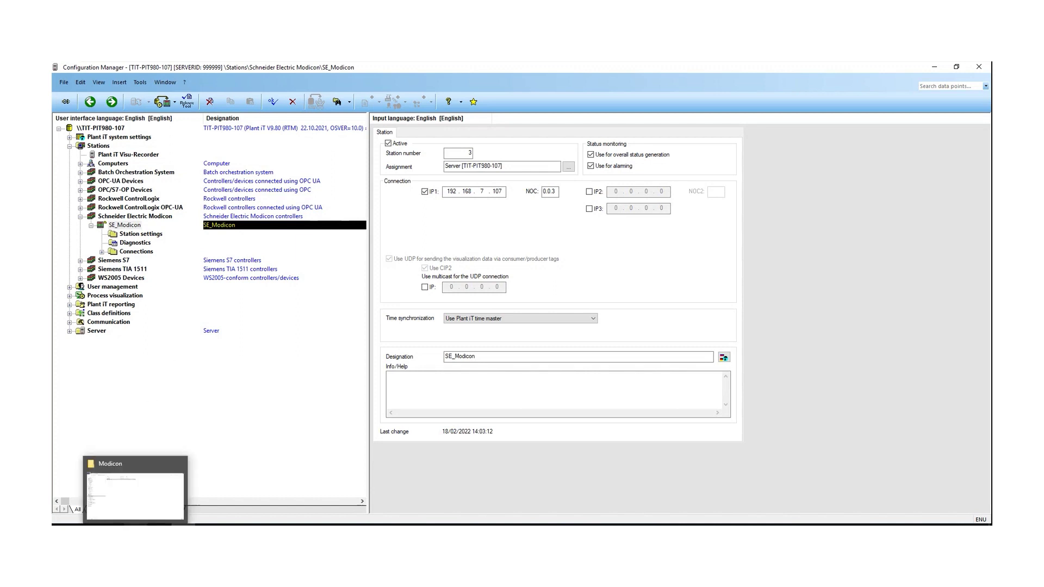
mouse_move(140, 503)
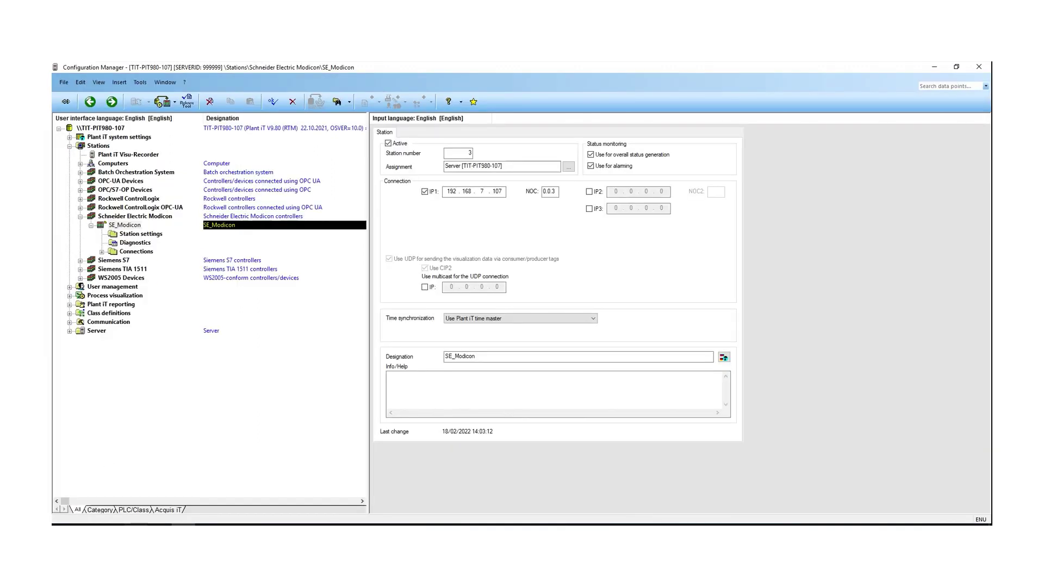
left_click(135, 524)
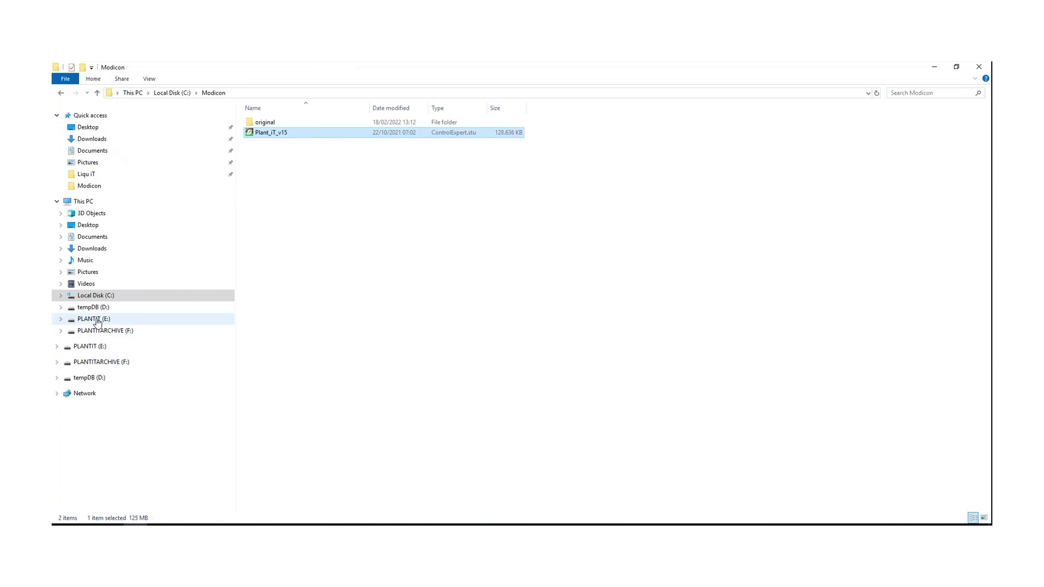
left_click(98, 321)
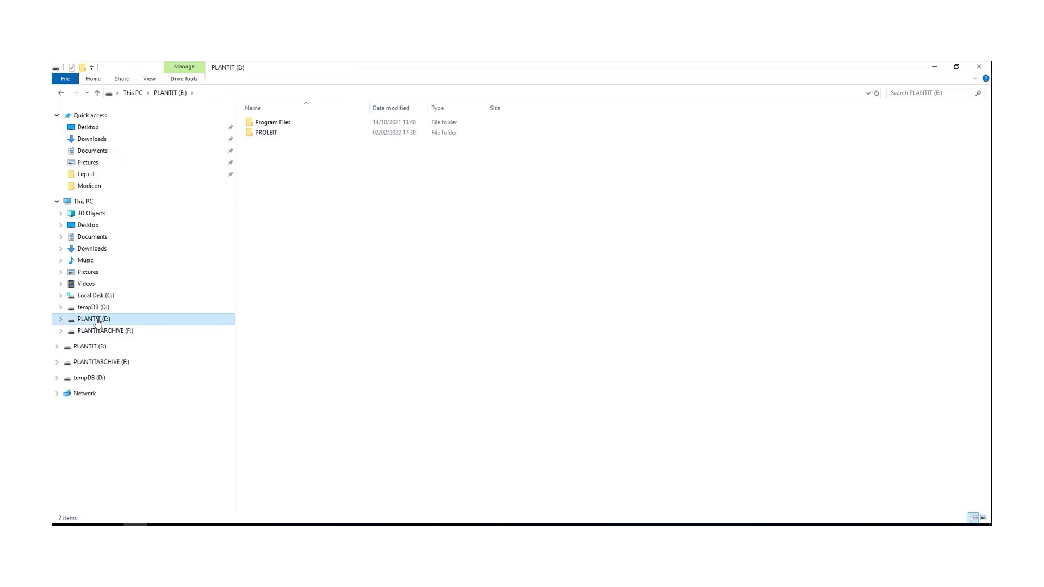
left_click(267, 134)
double_click(268, 135)
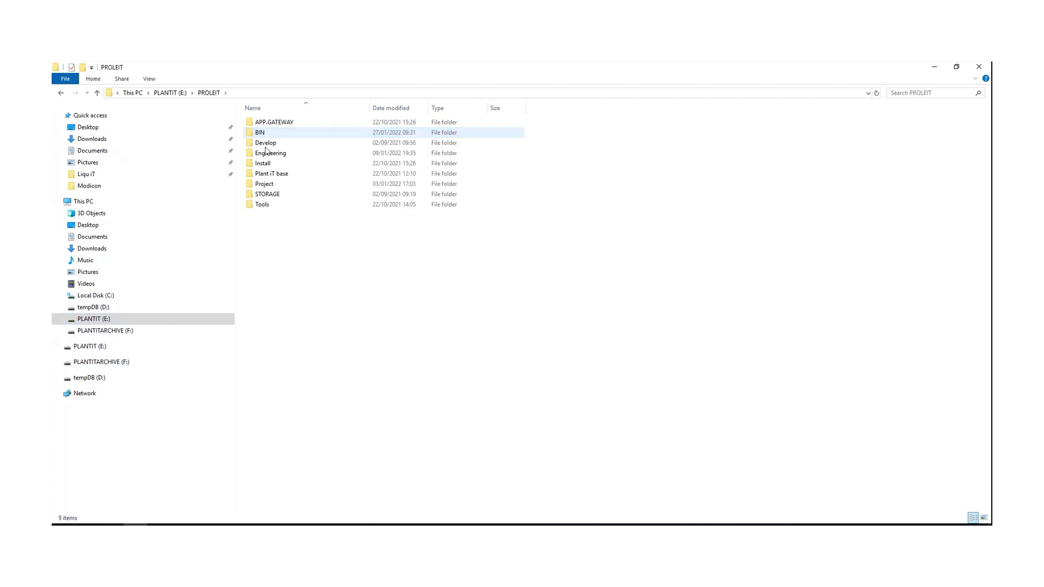
double_click(263, 165)
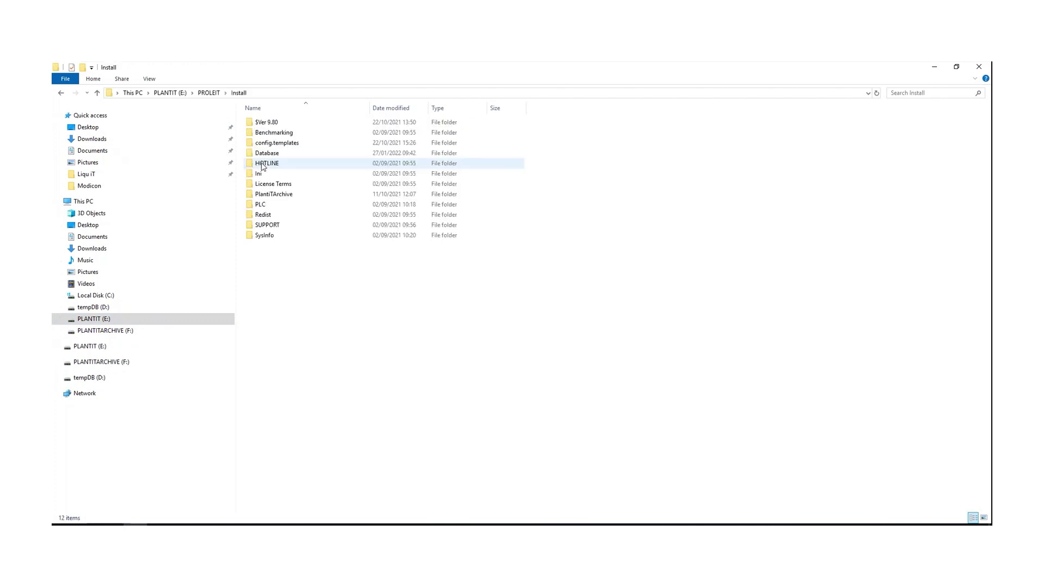
double_click(261, 206)
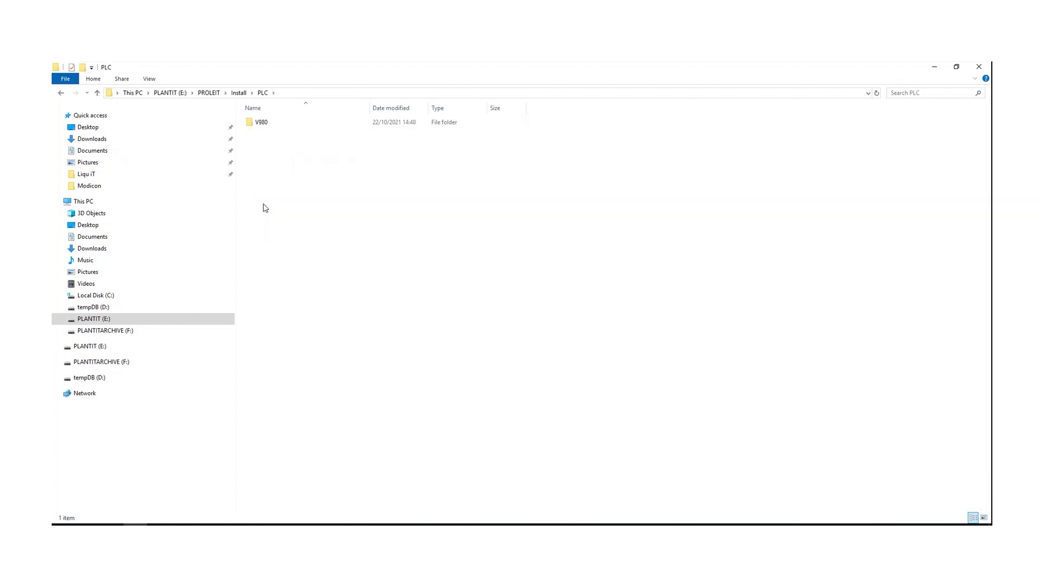
- Browse on to V980\Setup\Schneider Electric\Modicon\M580\Liqu iT and select the ControlExpert.stu file Plant_iT_v15
left_click(263, 126)
double_click(262, 125)
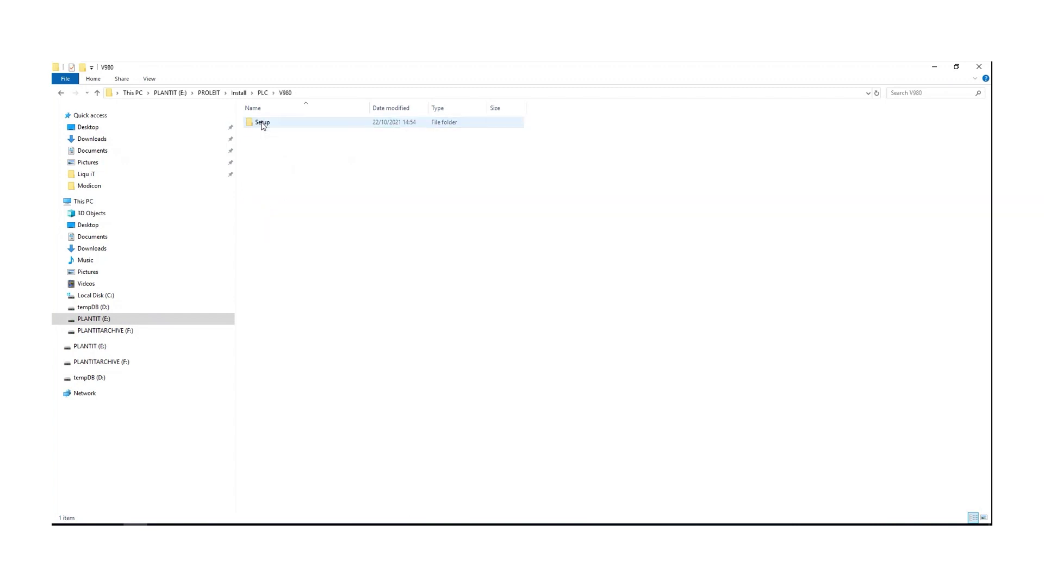
double_click(262, 124)
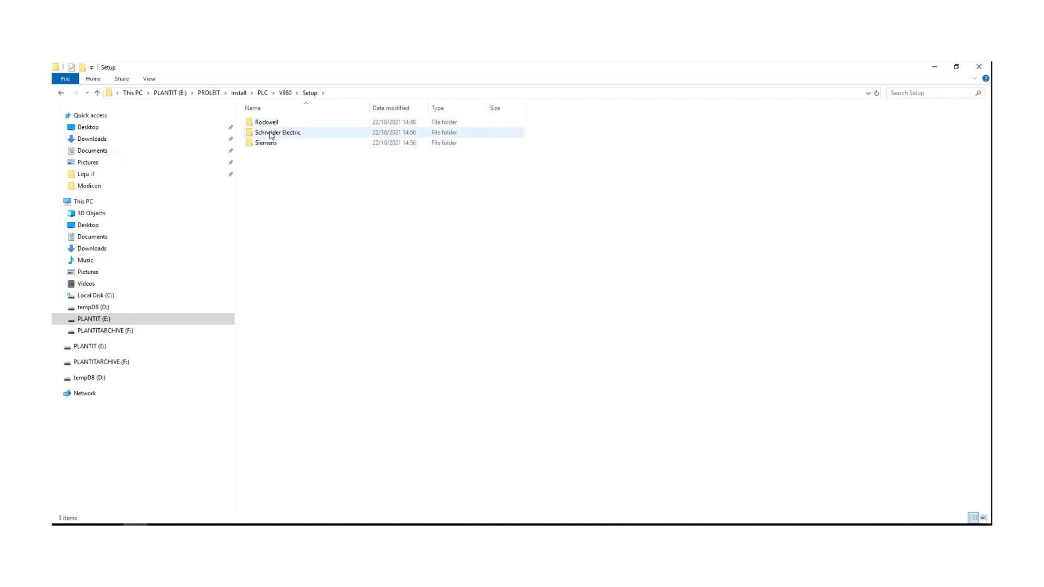
double_click(271, 134)
double_click(265, 124)
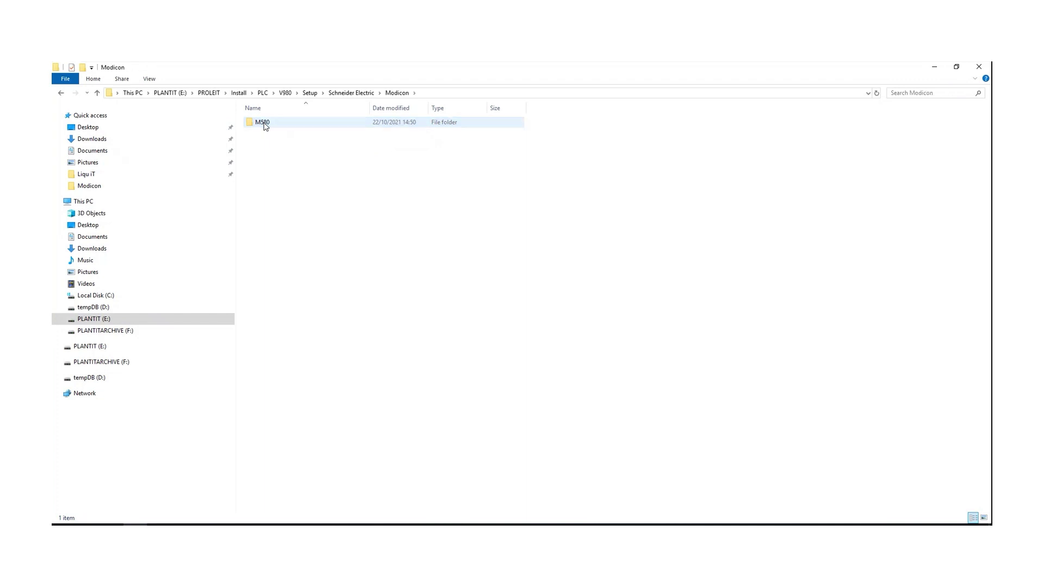
double_click(264, 124)
double_click(265, 123)
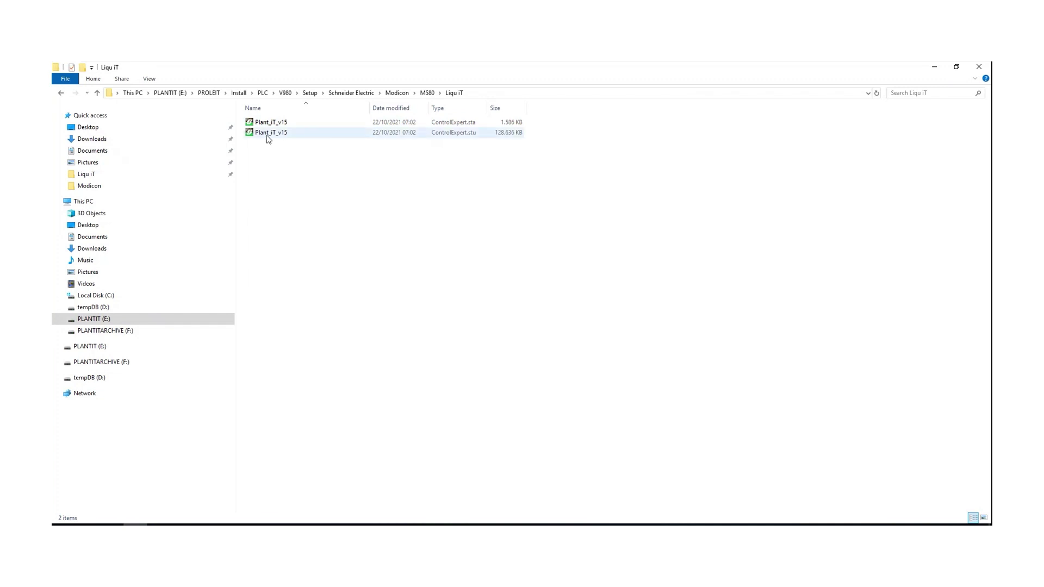
left_click(268, 136)
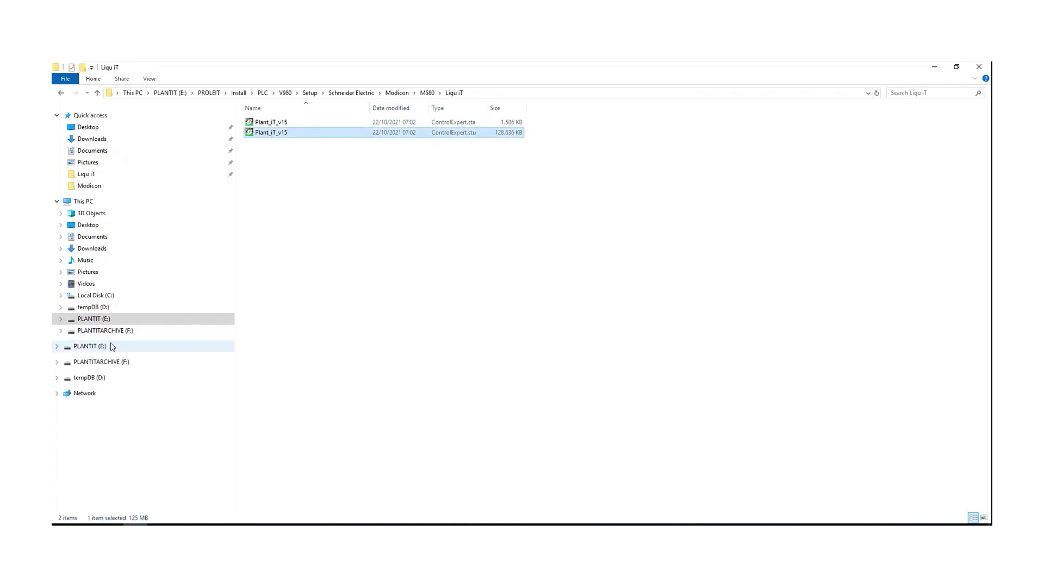
- Look up the Modicon folder on Local Disk (C:), switch to EcoStruxure Control Expert and open Plant_iT_v15 from it, keeping the project version
left_click(95, 296)
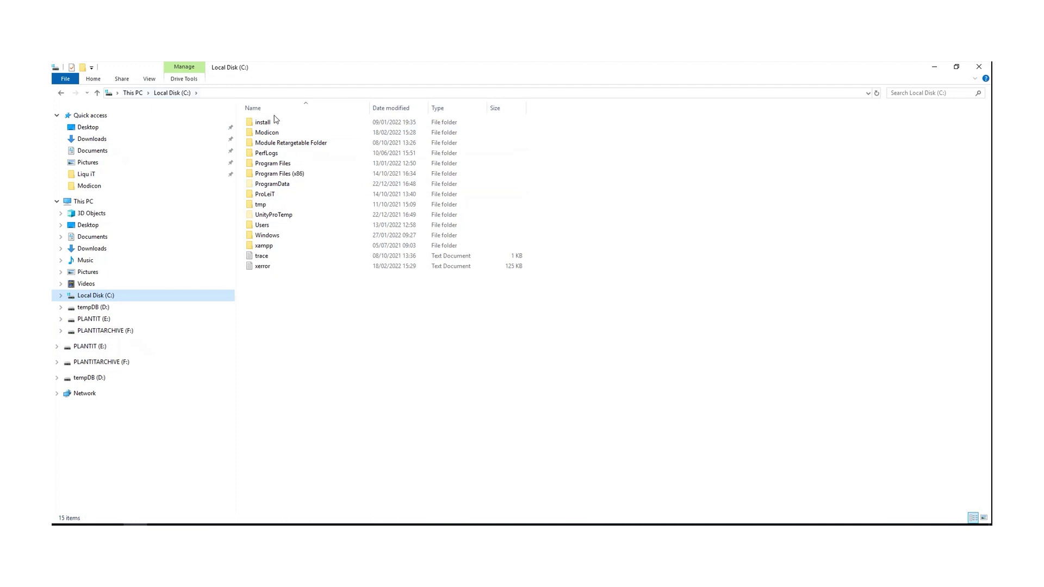
double_click(267, 136)
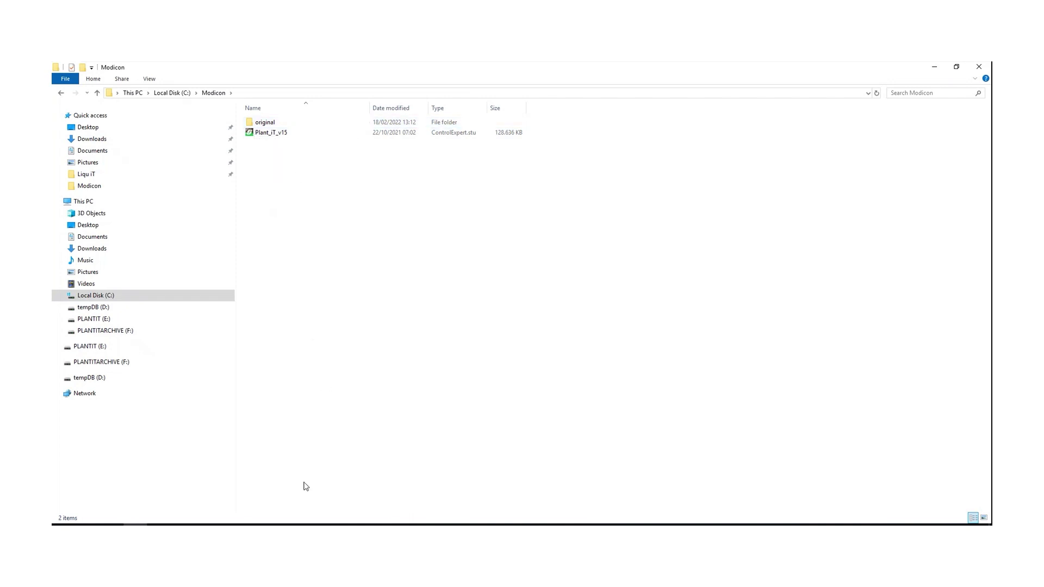
key("alt+Tab")
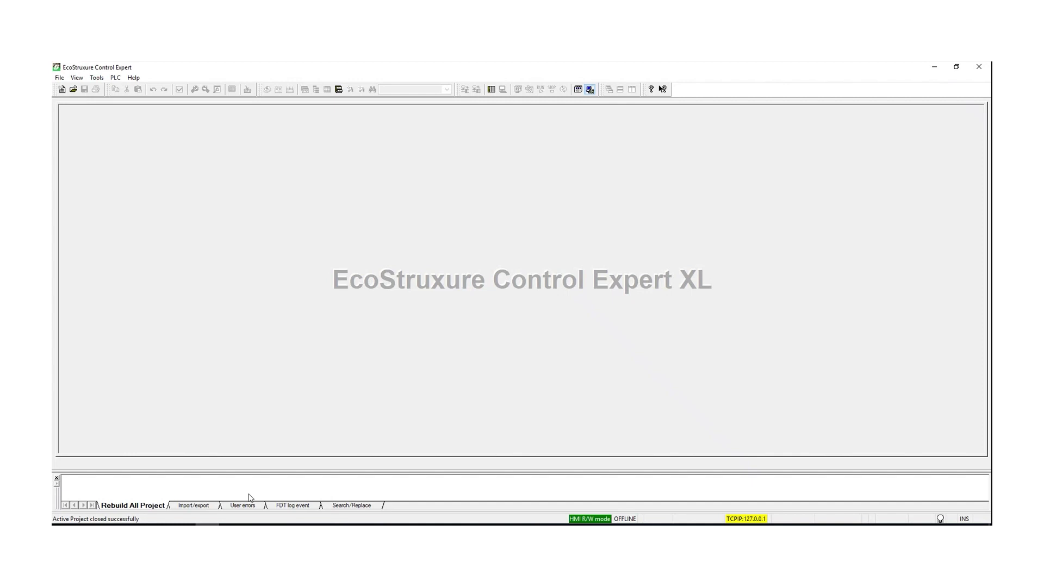
left_click(60, 78)
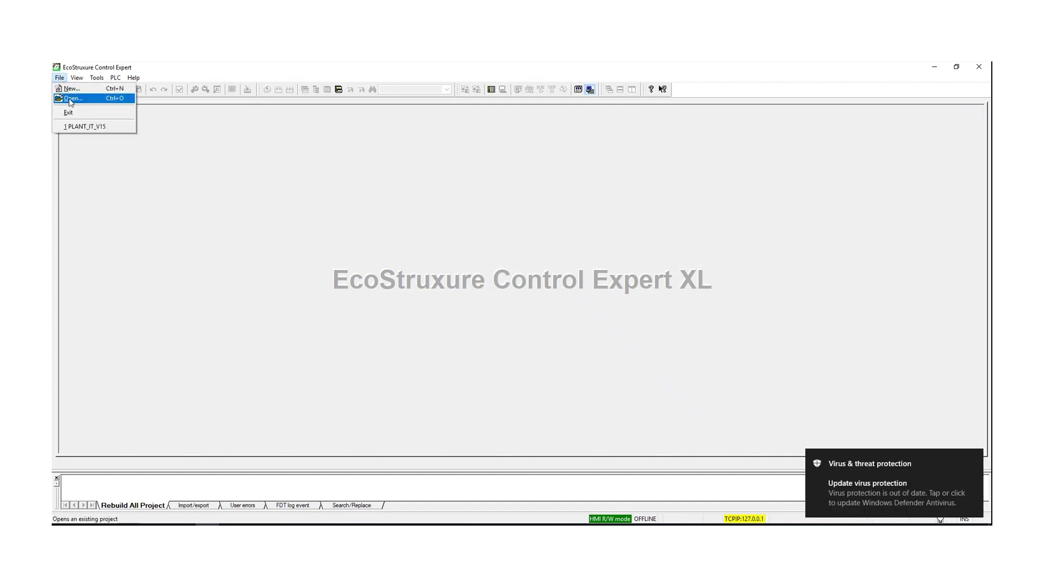
left_click(71, 99)
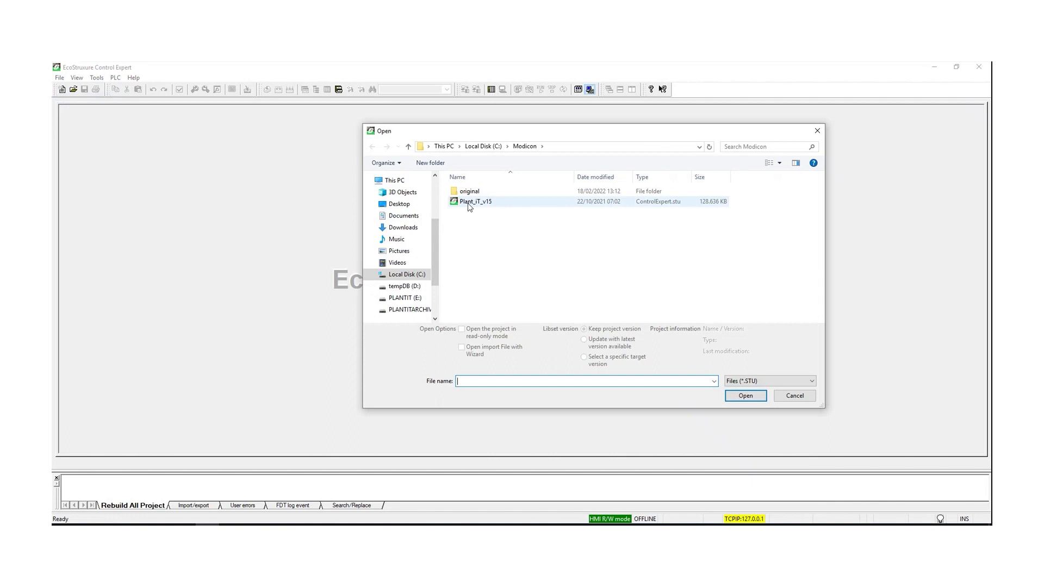
left_click(472, 204)
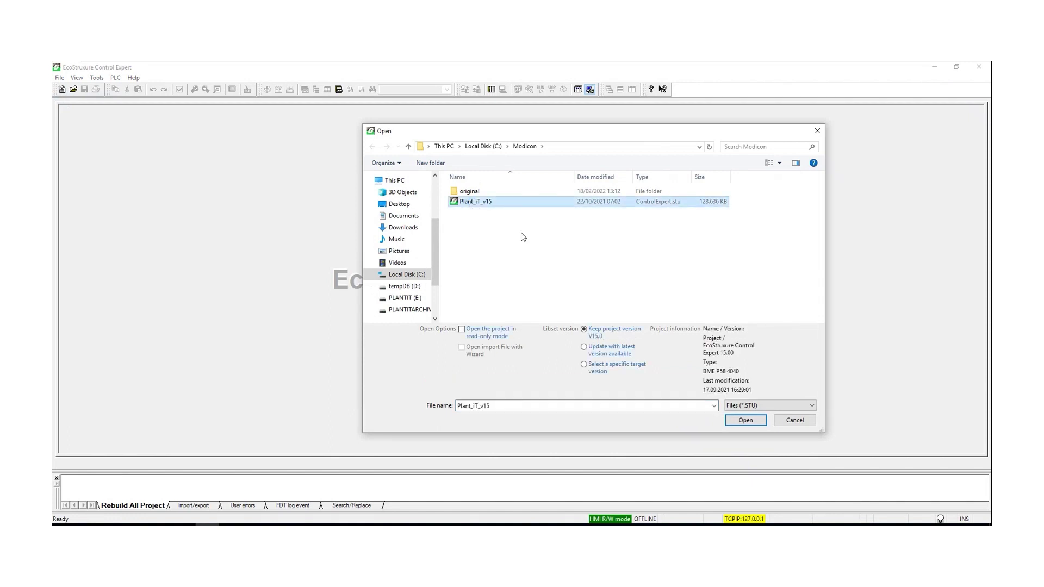
left_click(744, 420)
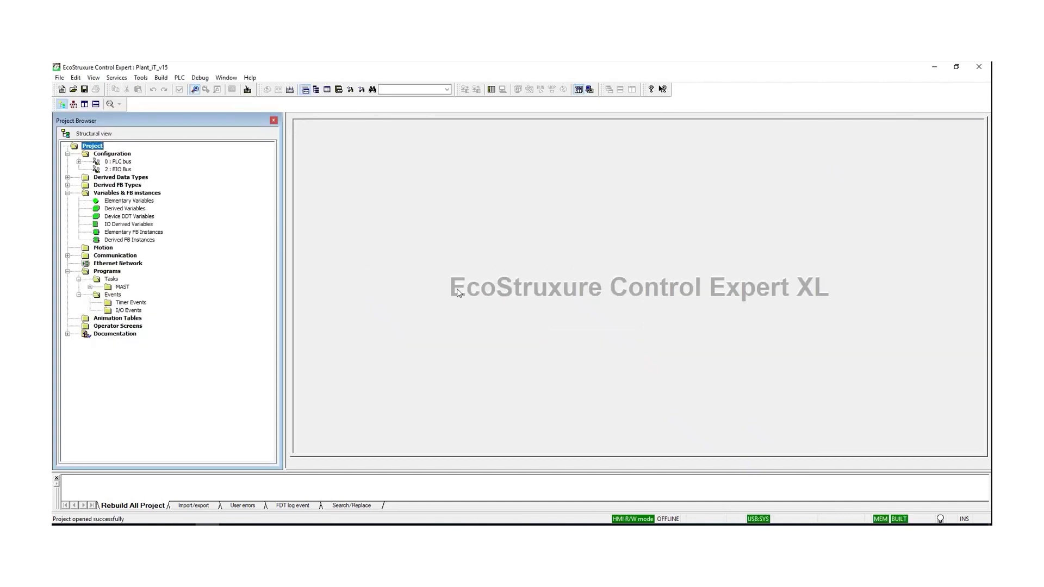
- Open the BME XBP 0800 rack configuration under the PLC bus and enlarge the project tree to show its modules
left_click(79, 162)
left_click(134, 170)
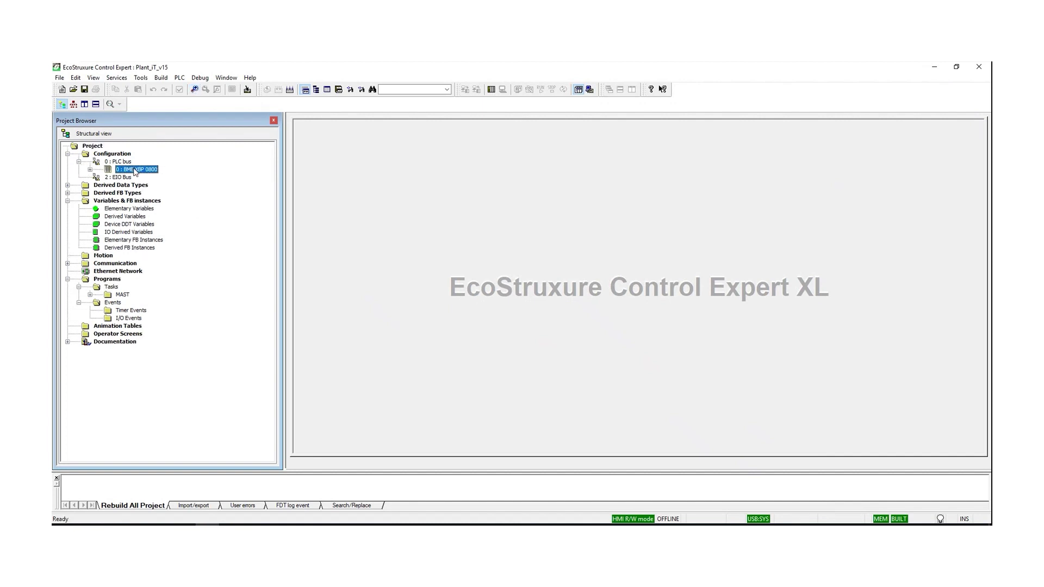
double_click(136, 170)
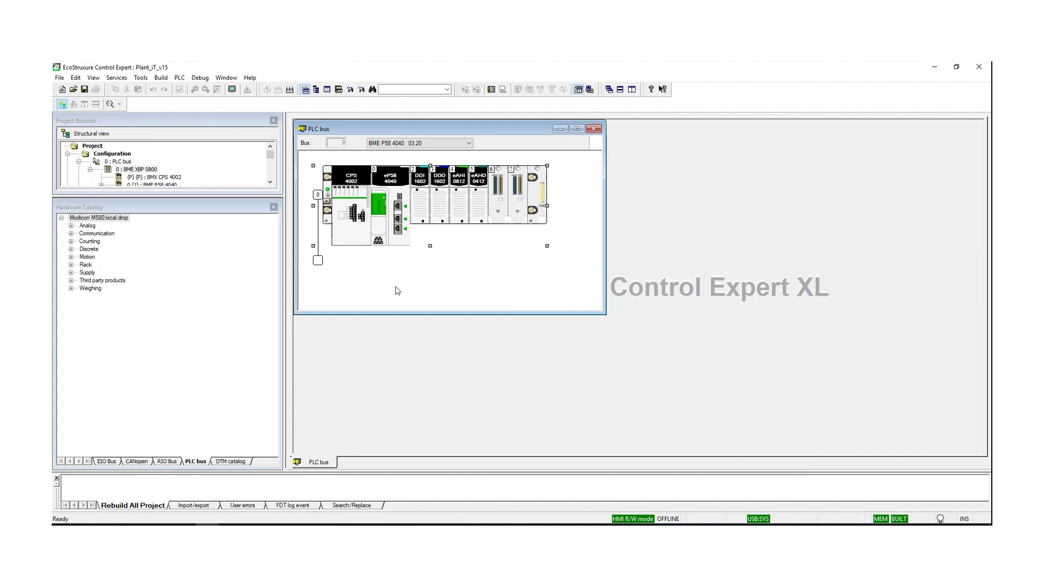
left_click_drag(153, 197, 152, 252)
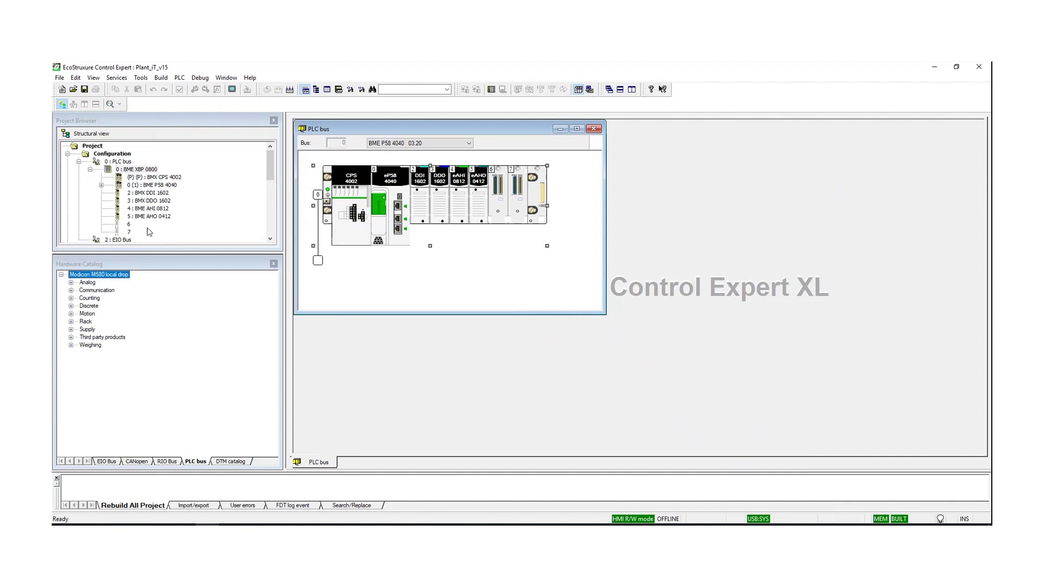
left_click(90, 147)
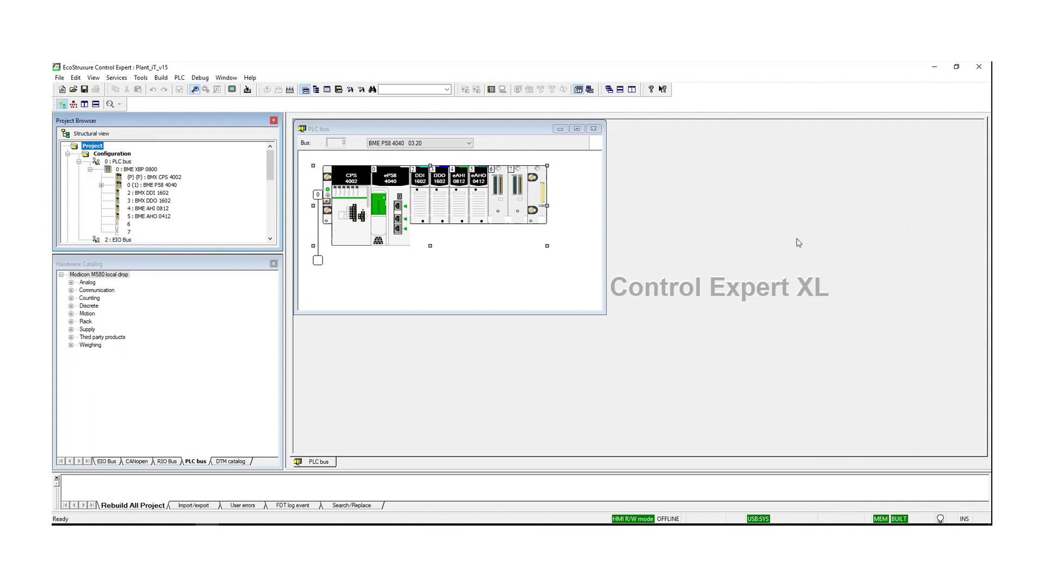
- Change the project from standard to simulation mode and connect to the simulated PLC
left_click(590, 90)
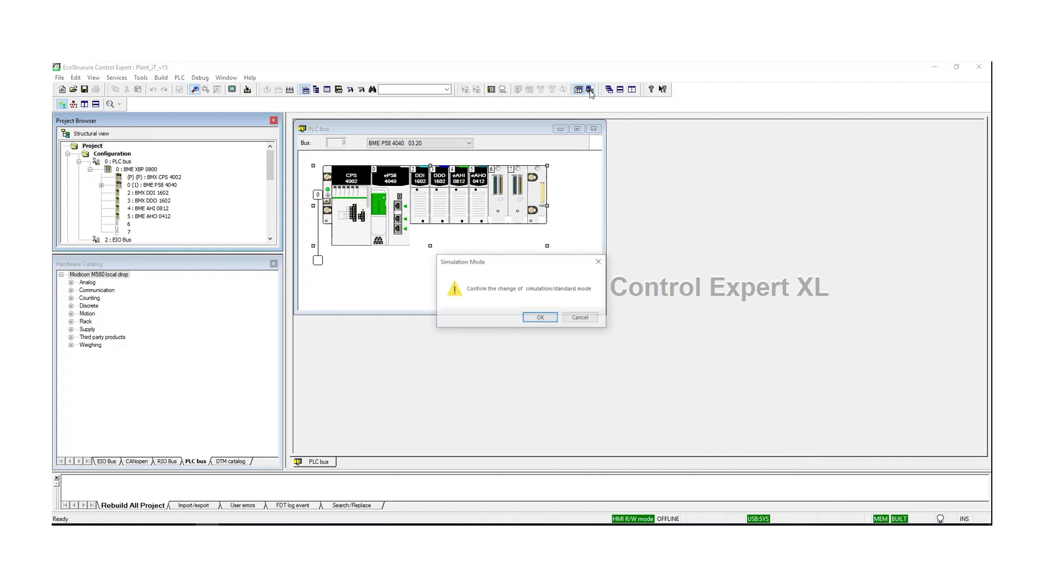
left_click(549, 320)
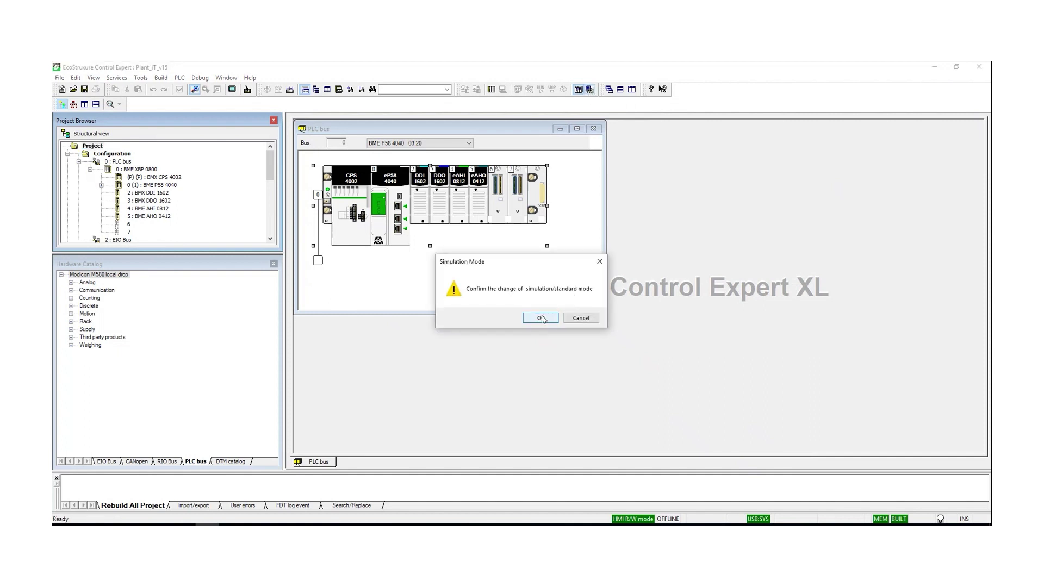
left_click(491, 90)
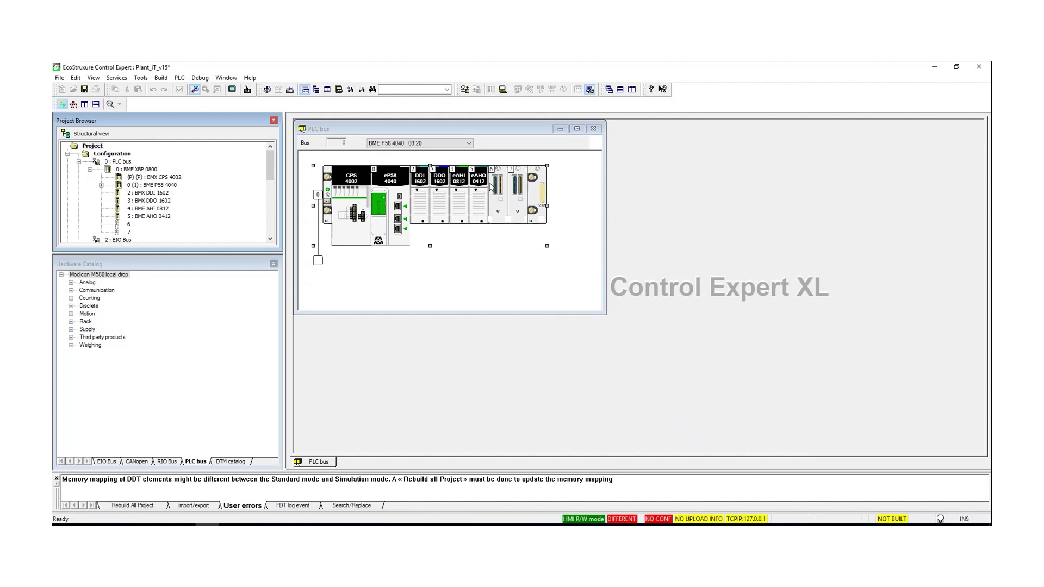
- Transfer the project to the PLC with a full rebuild
left_click(91, 147)
left_click(465, 90)
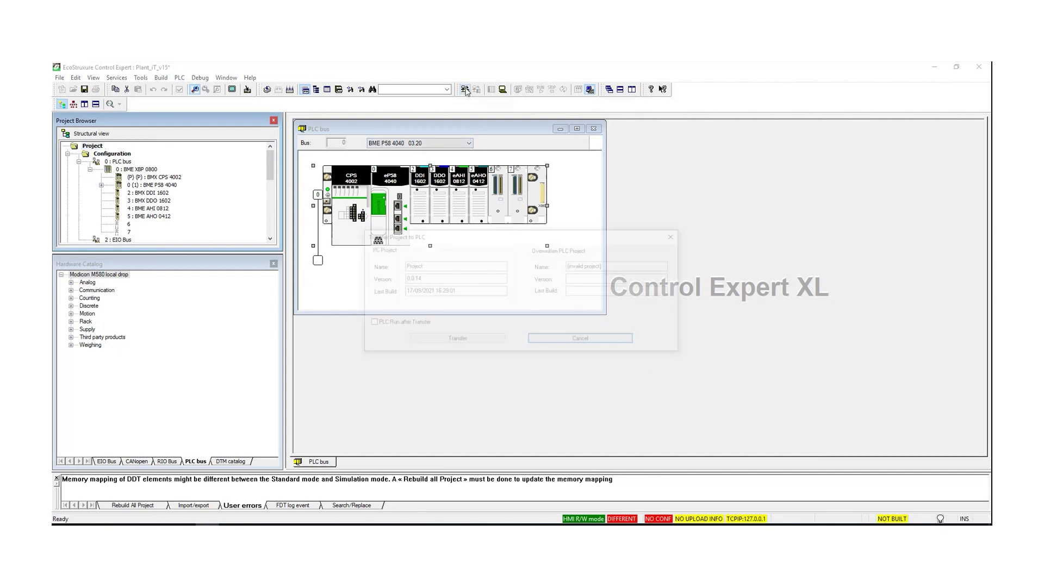
left_click(467, 342)
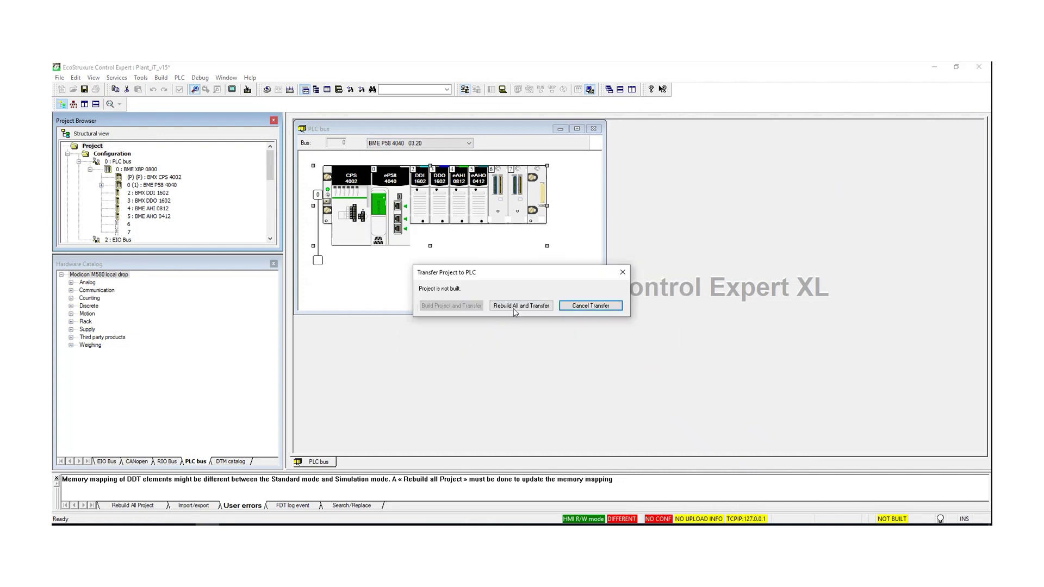
left_click(518, 306)
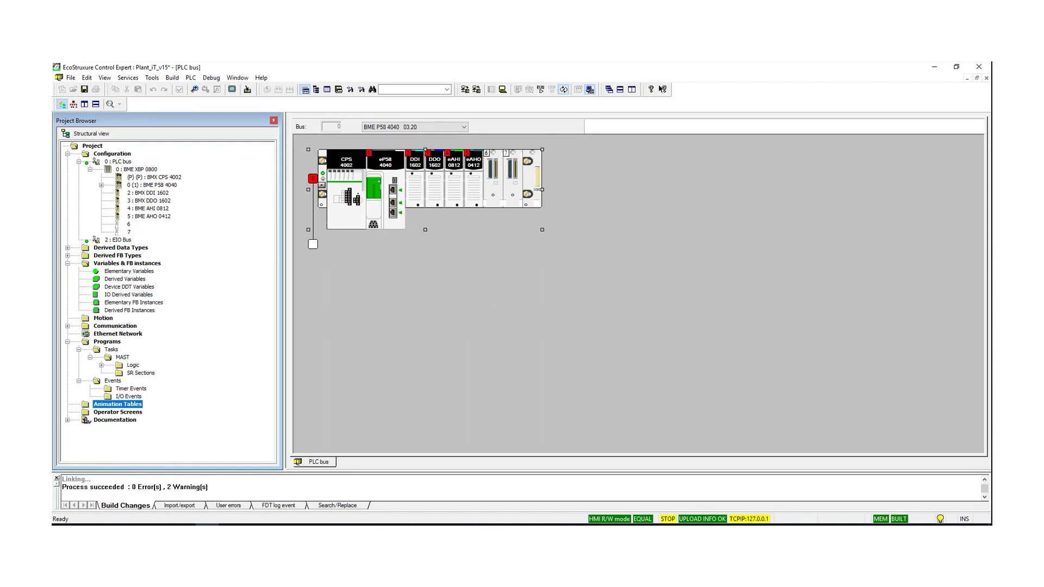
- Switch to Configuration Manager and export the SE_Modicon station's download connections for server 101 to CommSettingsTable-PLC03.xtb
left_click(205, 500)
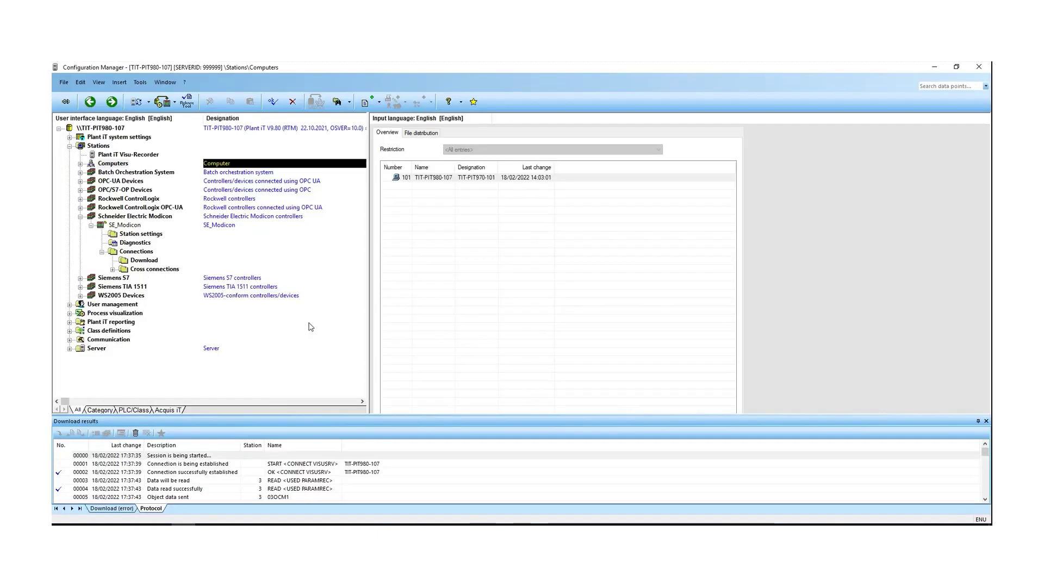
left_click(123, 226)
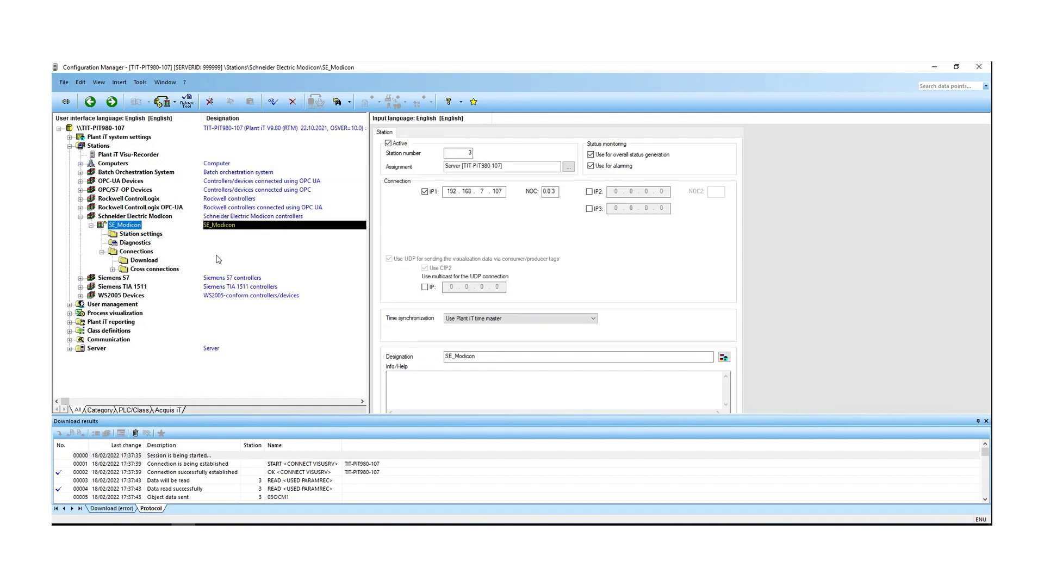
left_click(140, 260)
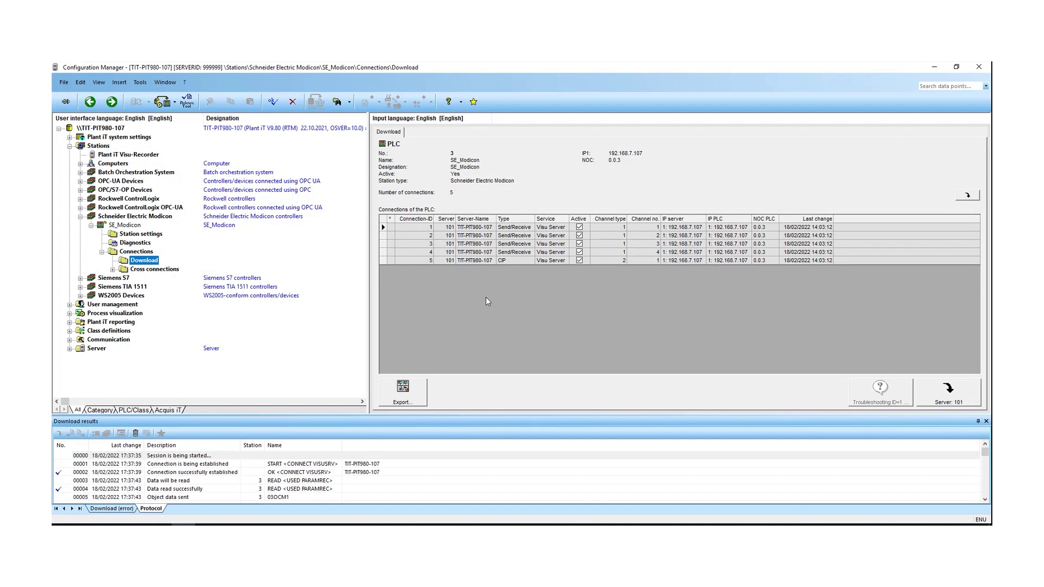
left_click(403, 390)
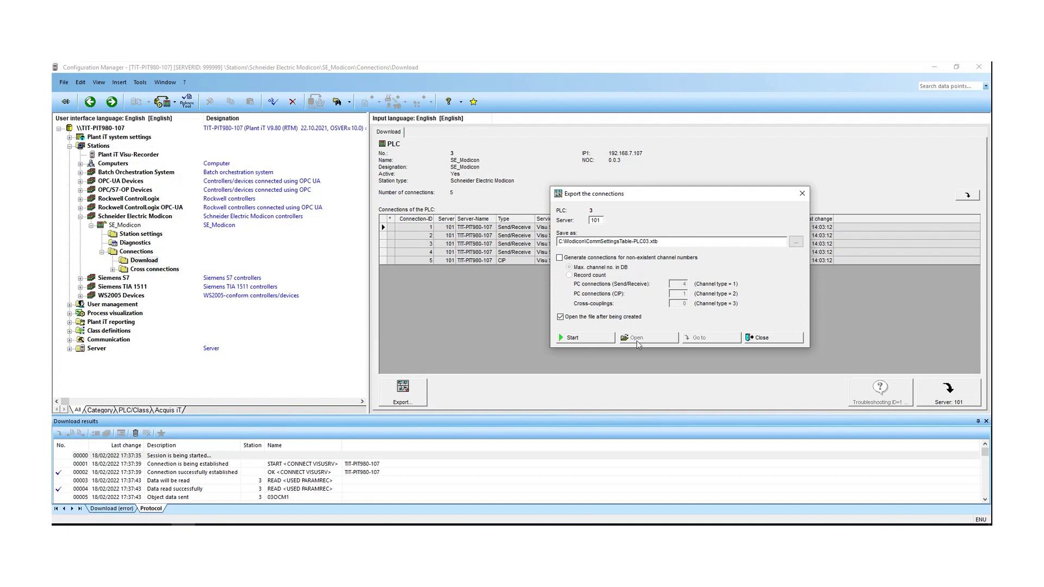
left_click(583, 338)
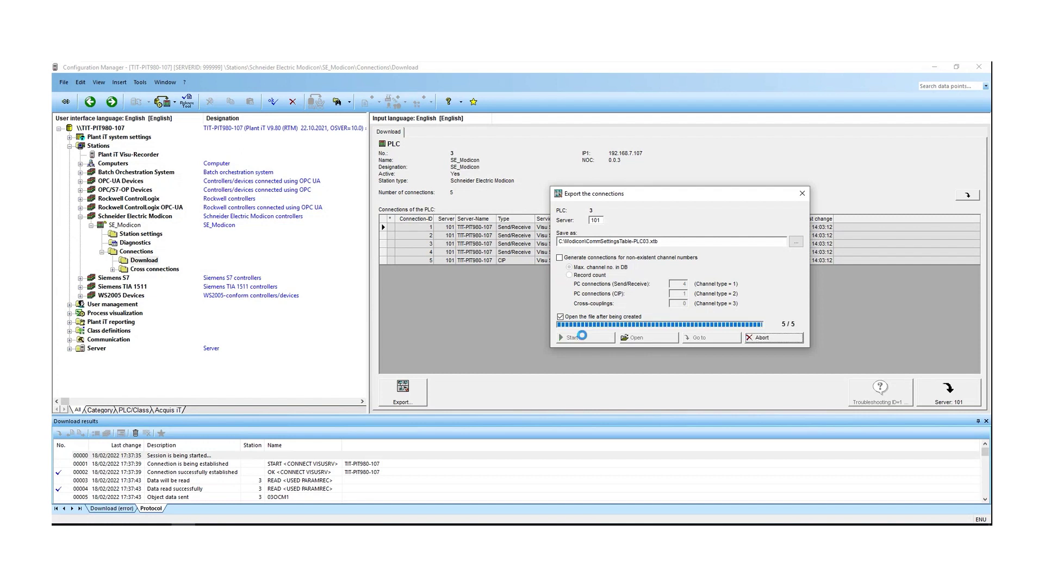
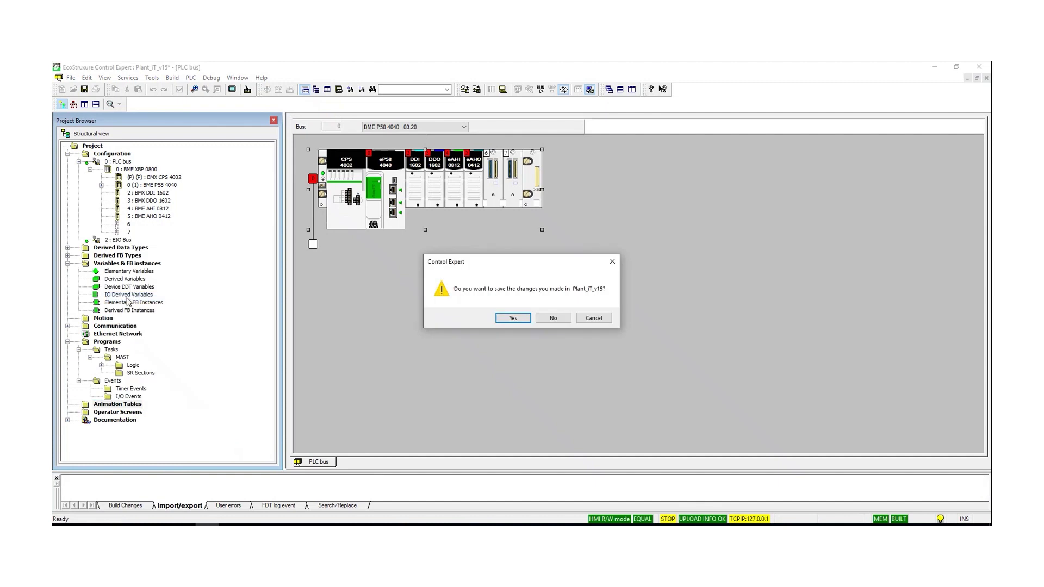
- In Control Expert, save the Plant_iT_v15 changes and import the animation table CommSettingsTable-PLC03.xtb from the Modicon folder, confirming the modification
left_click(514, 321)
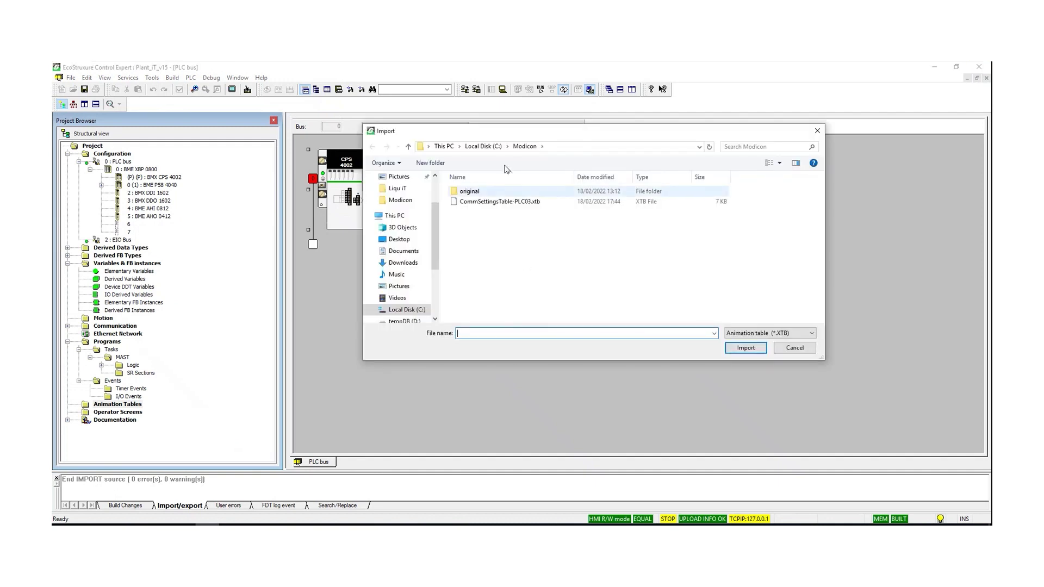
left_click(493, 203)
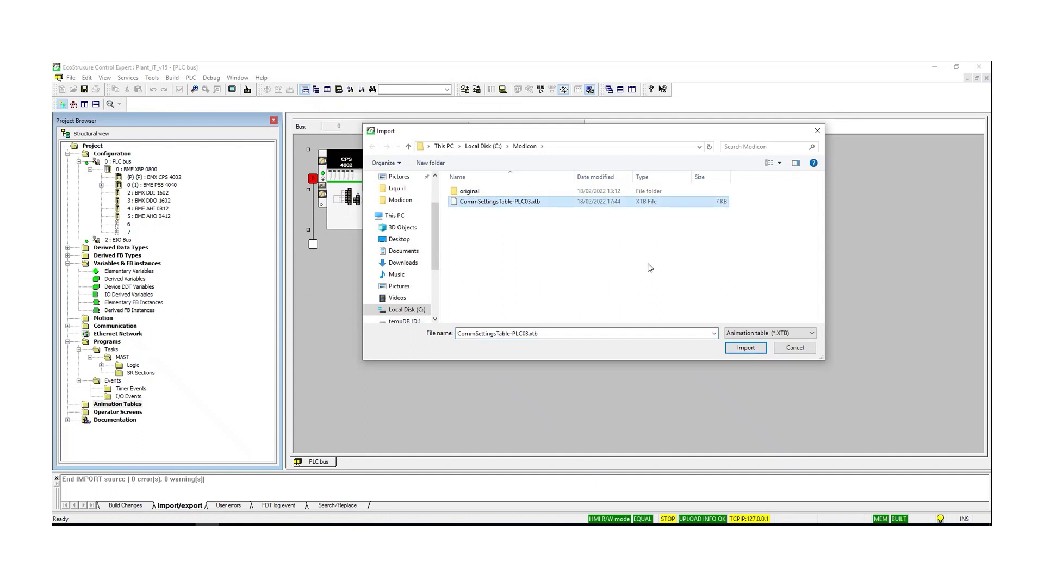
left_click(745, 350)
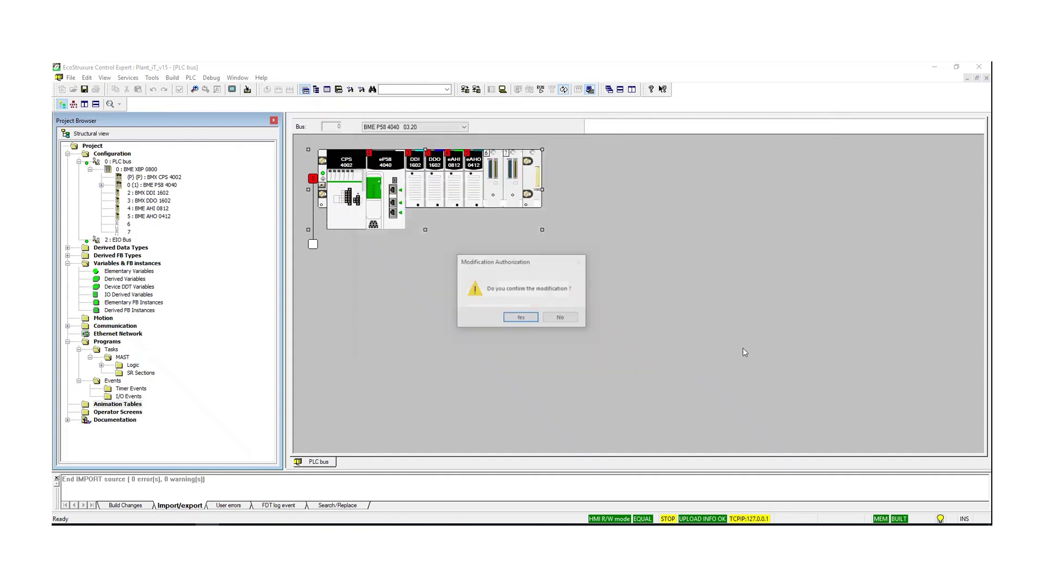
left_click(521, 318)
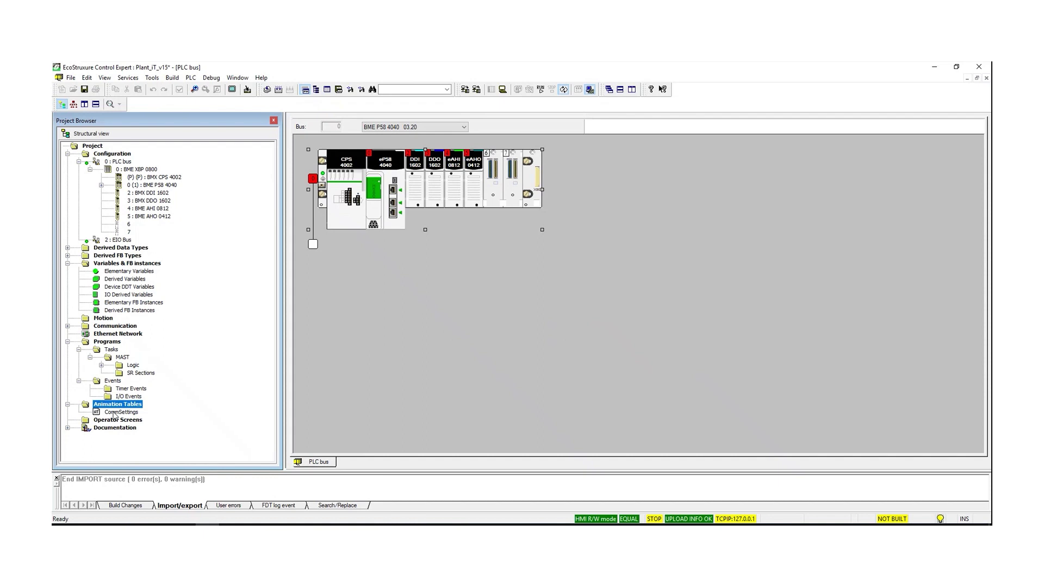
- Open the CommSettings animation table, enable Modification mode and show a widened Set Value column
left_click(121, 412)
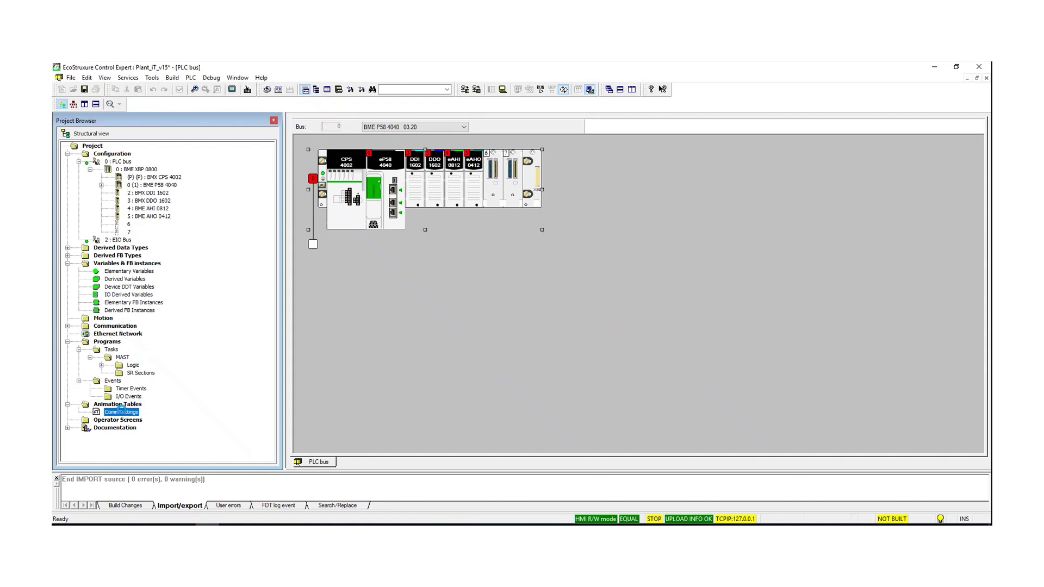
double_click(121, 411)
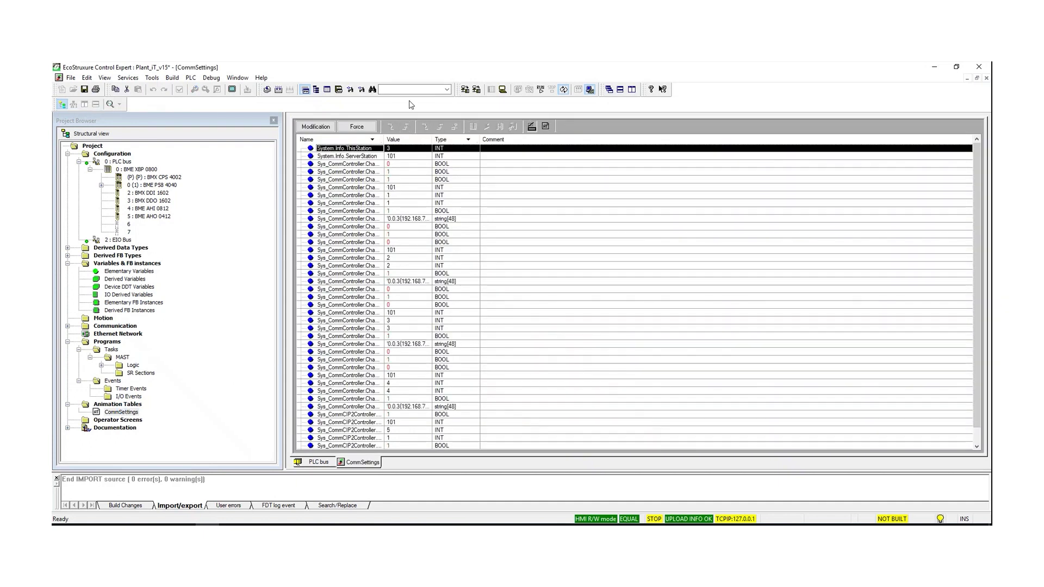
left_click(314, 128)
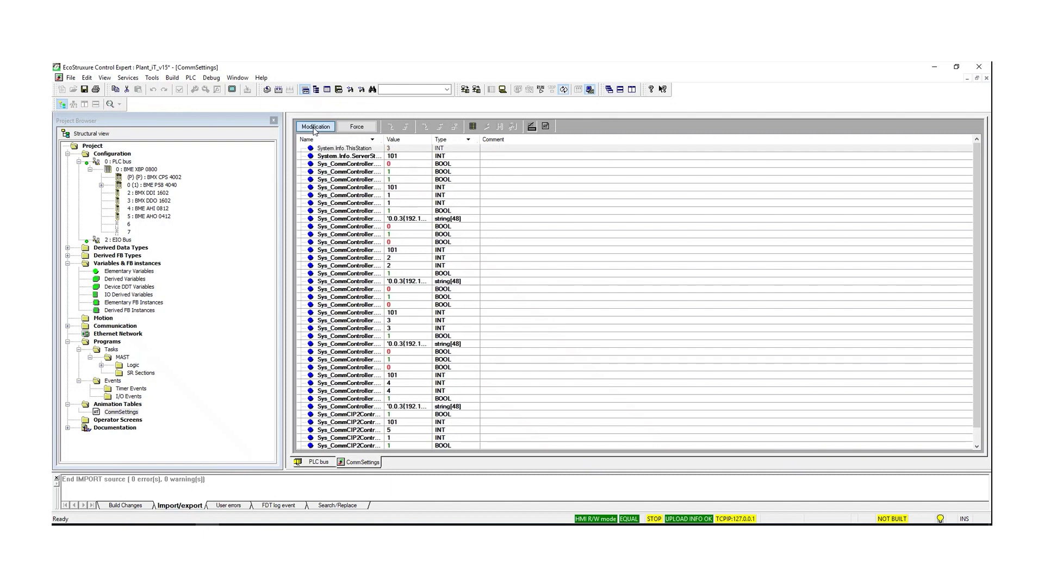
left_click(473, 127)
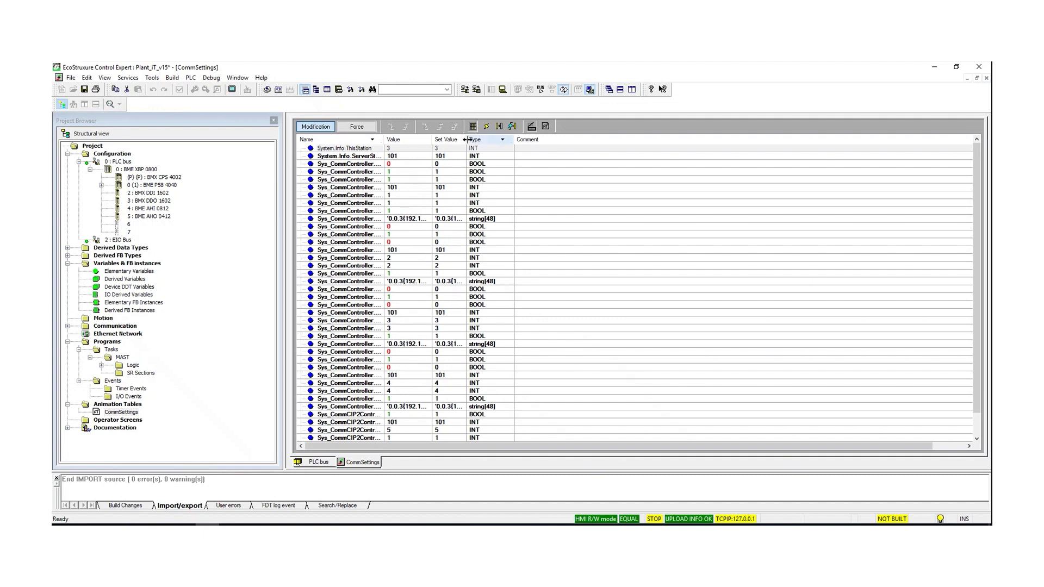
left_click_drag(467, 139, 521, 139)
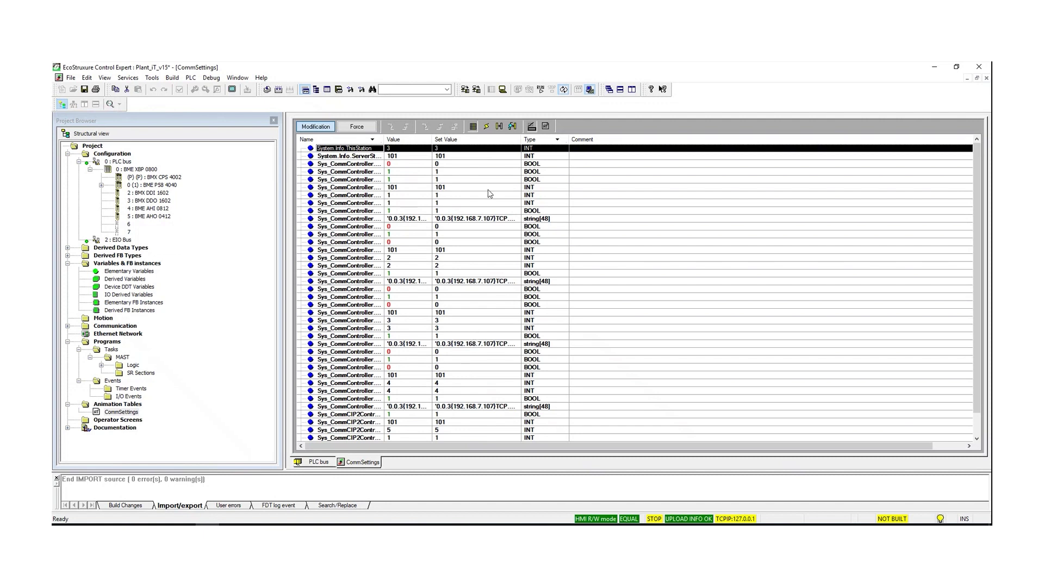
- Write the CommSettings table's set values to the PLC, confirming the update, and run the PLC project
left_click(486, 126)
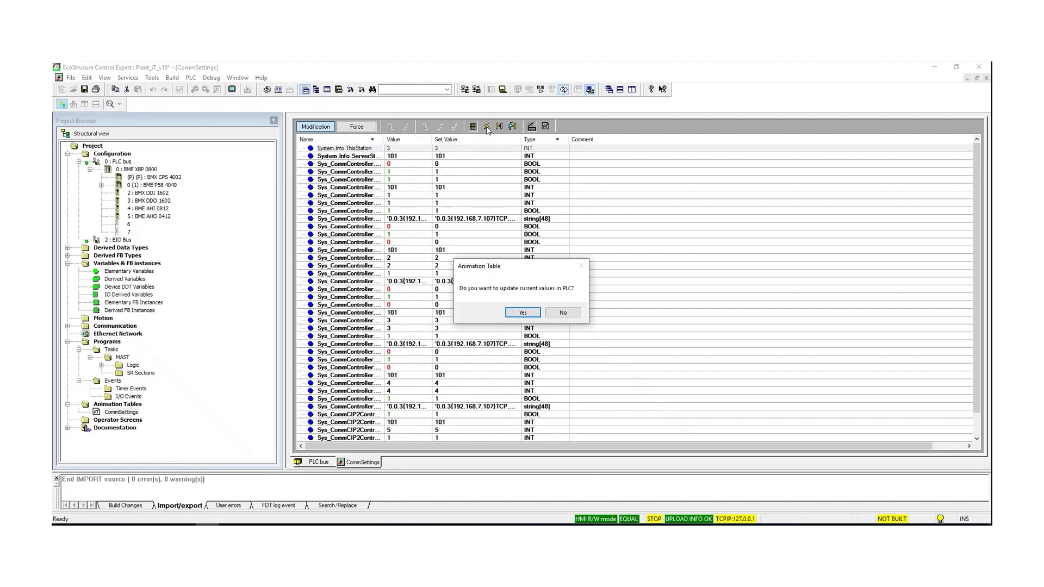
left_click(523, 313)
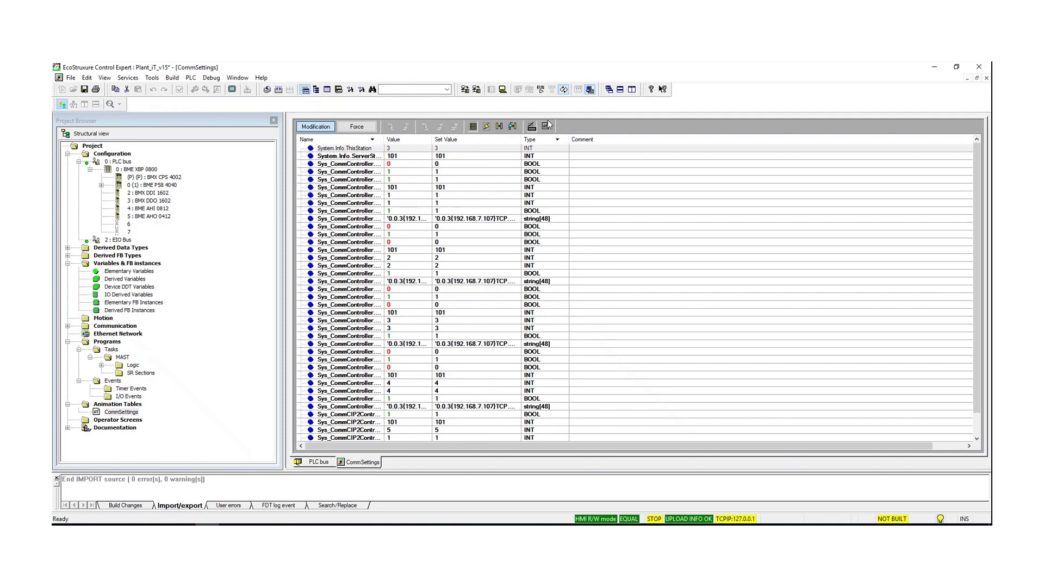
left_click(542, 90)
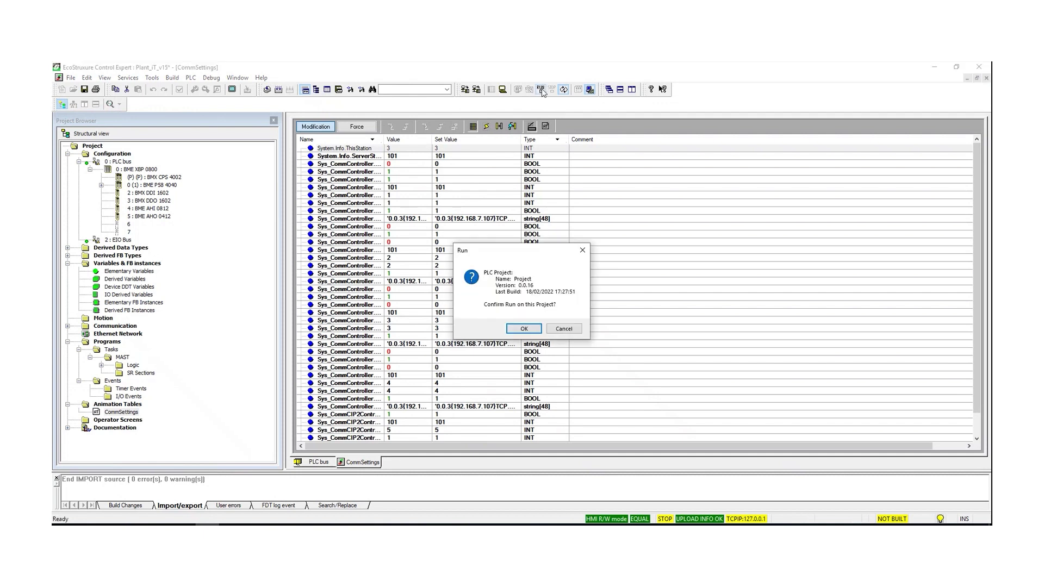
left_click(523, 329)
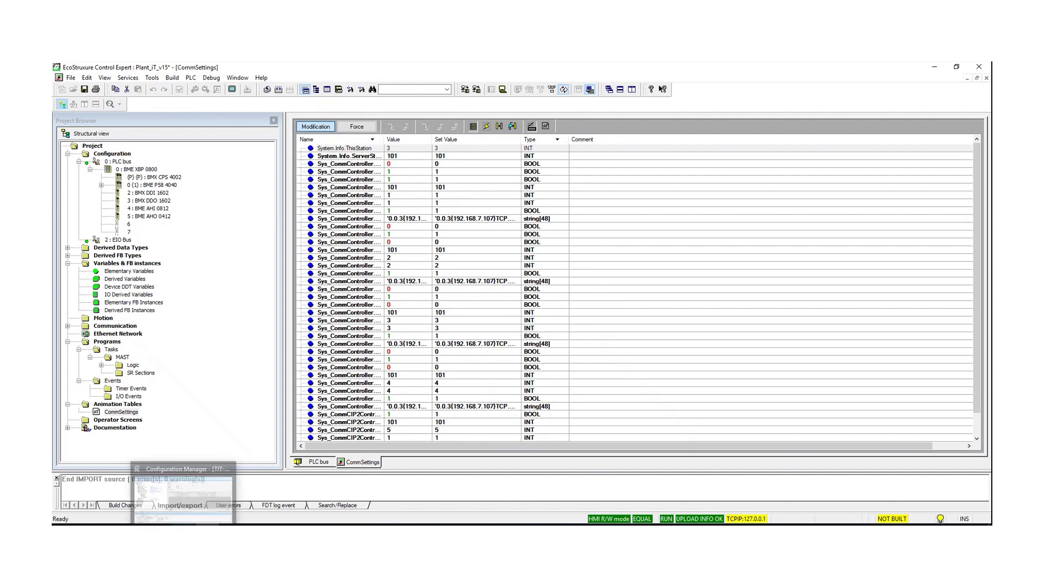
- Switch to Configuration Manager and check the SE_Modicon station's diagnostics, expanding the CPU date/time details
left_click(183, 526)
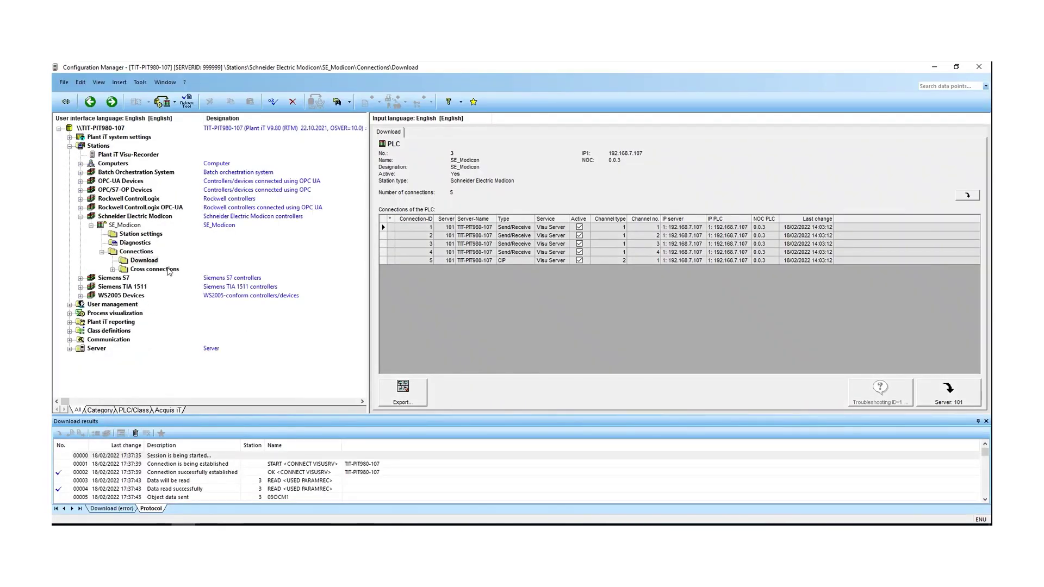
left_click(131, 244)
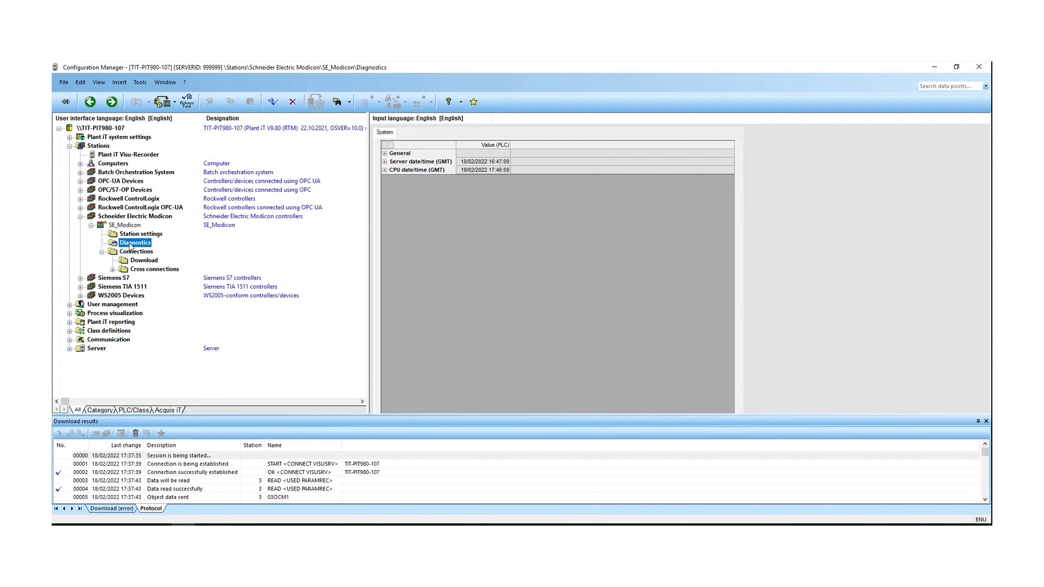
left_click(385, 171)
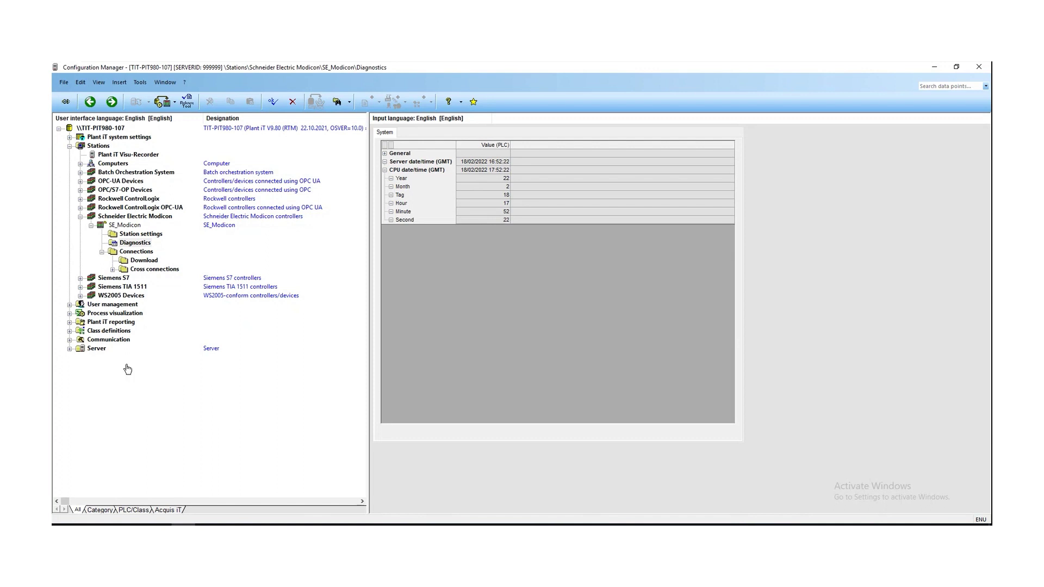
- Examine the Modicon controller classes in the class definitions, expanding Direct iT CM-SE and Liqu iT CM-SE
left_click(69, 331)
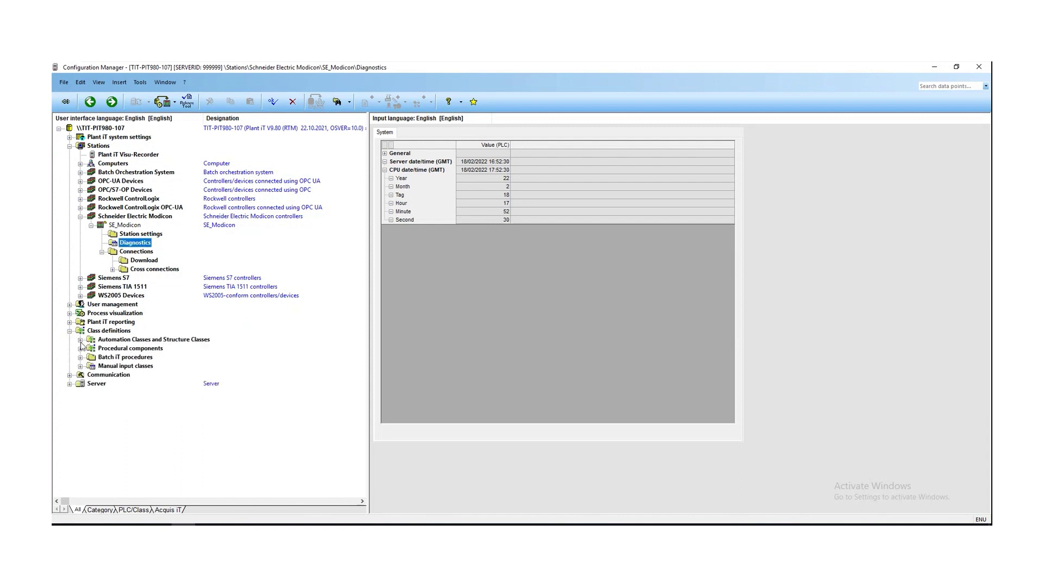
left_click(80, 340)
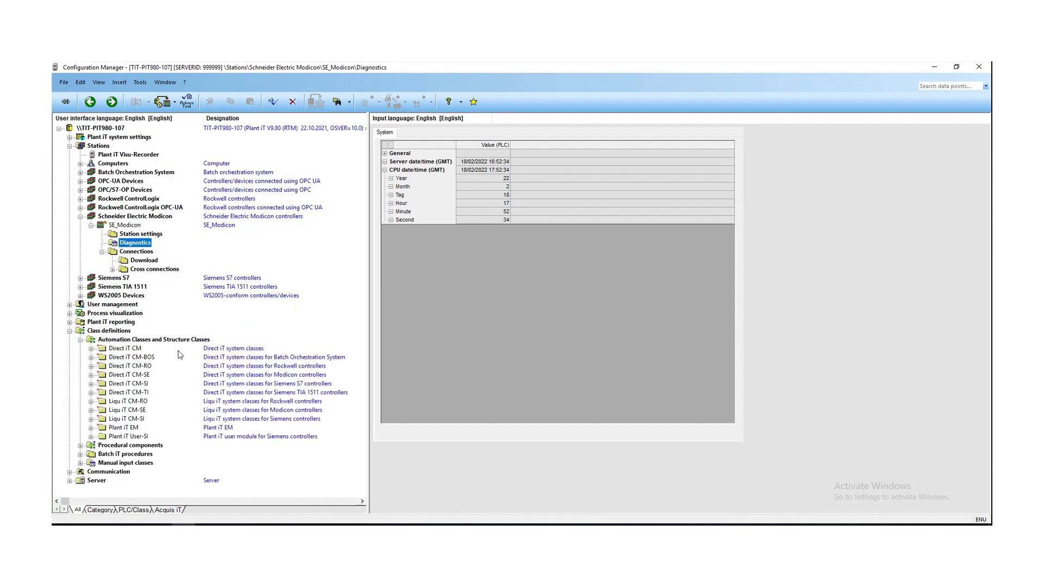
left_click(91, 375)
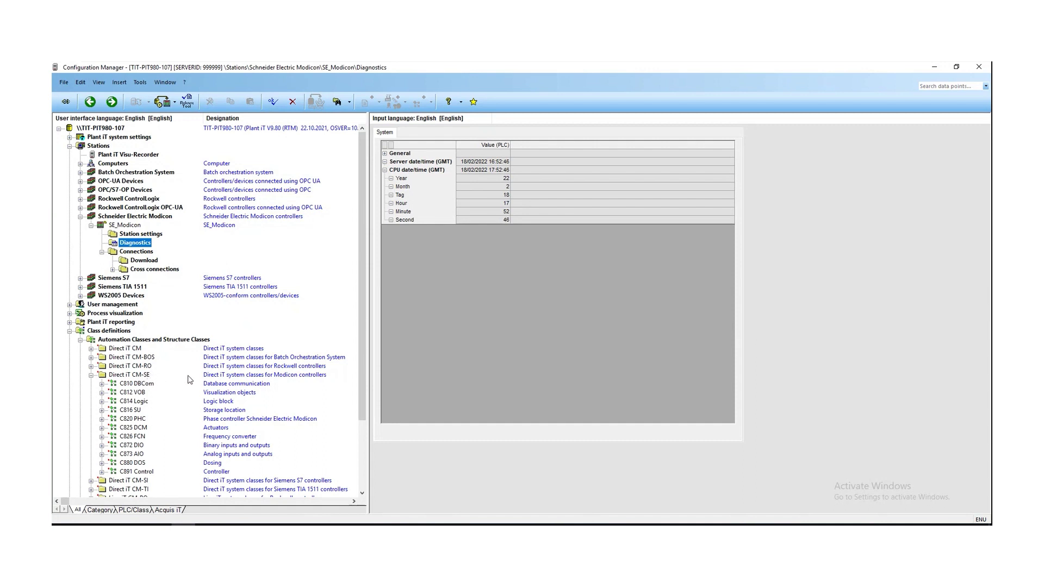
left_click_drag(367, 306, 367, 376)
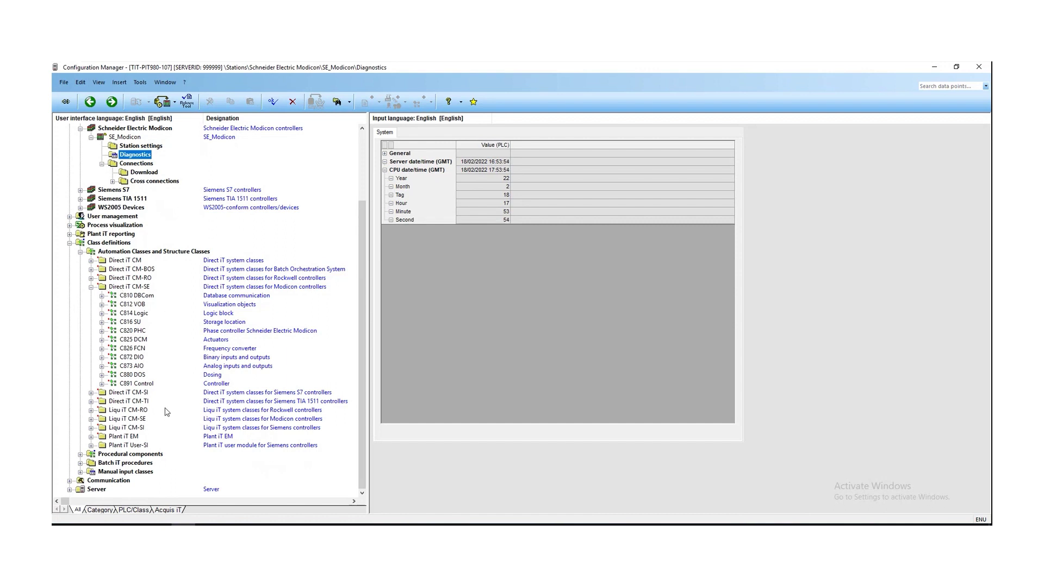
left_click(91, 420)
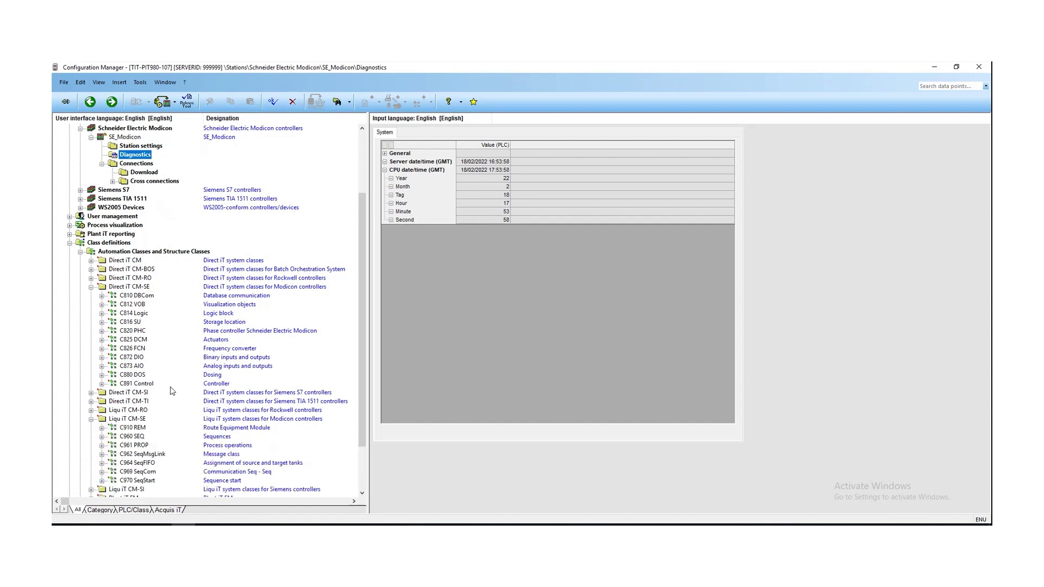
scroll(172, 392, "down", 3)
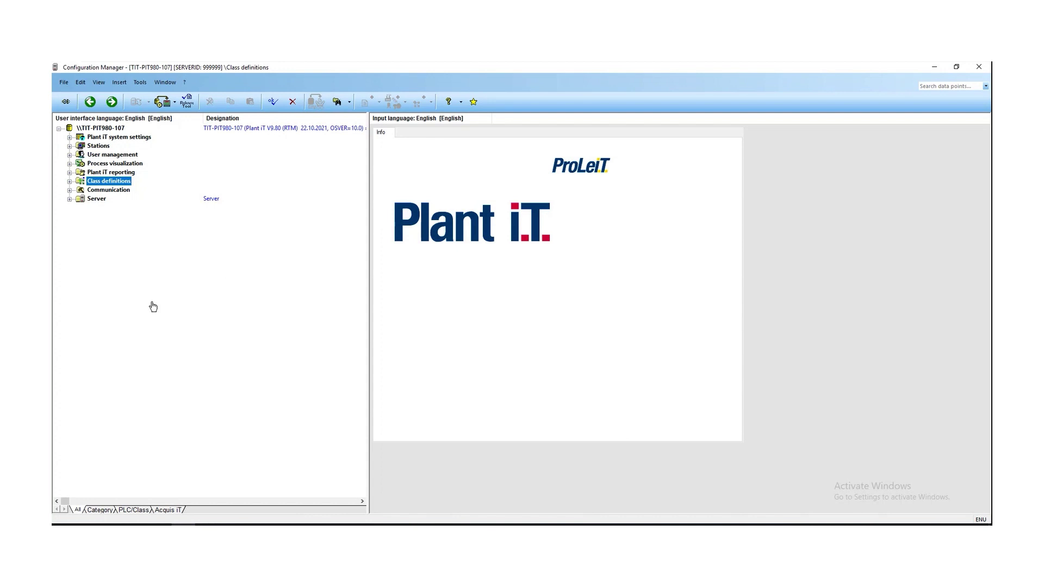
- Start inserting a new data point in the DCM location of 20_EmptyingLine01, within the server's 20 Modicon - SEQ tank farm area
left_click(70, 199)
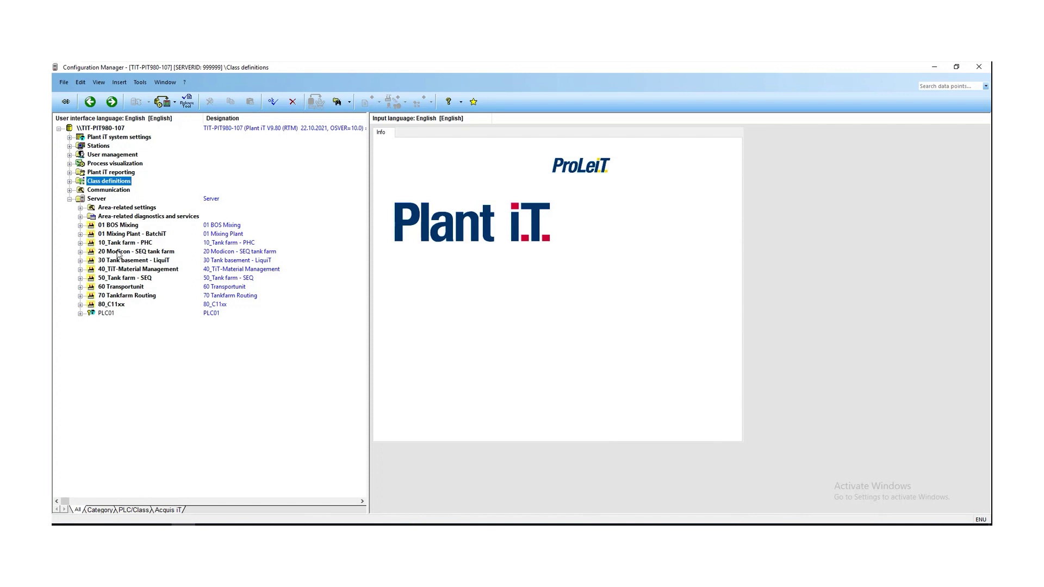
left_click(80, 251)
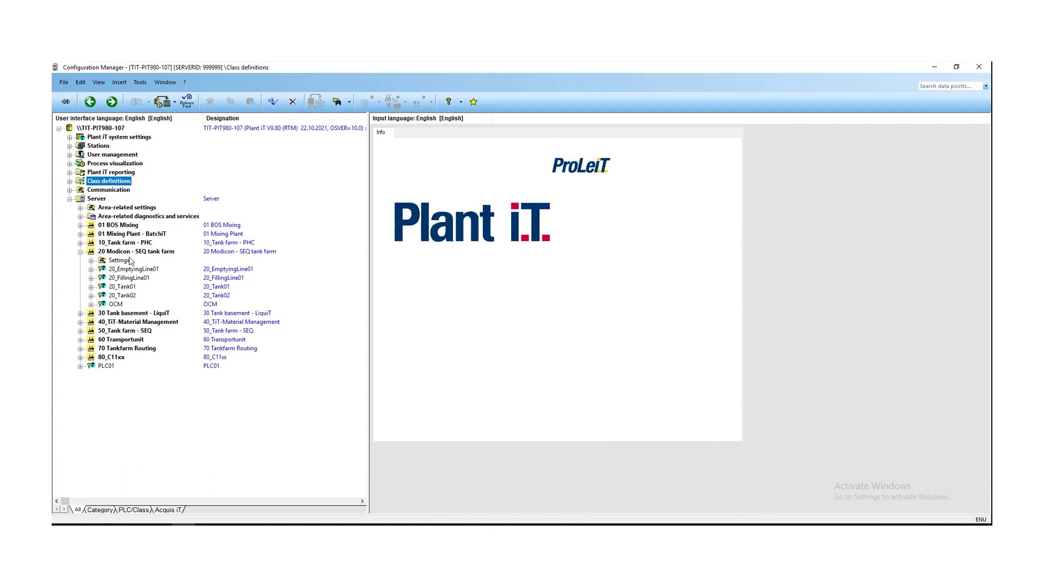
left_click(91, 270)
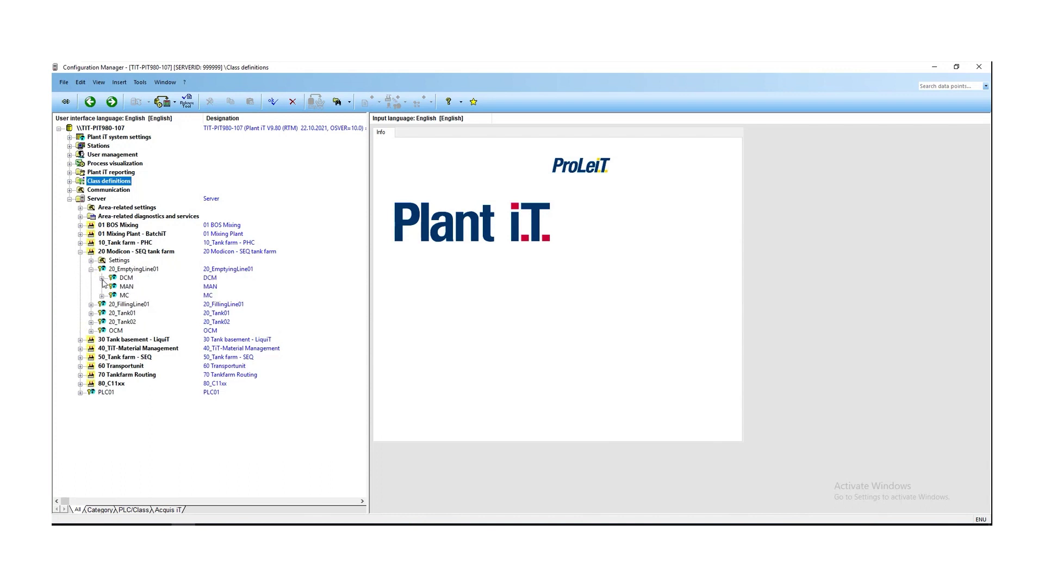
left_click(102, 278)
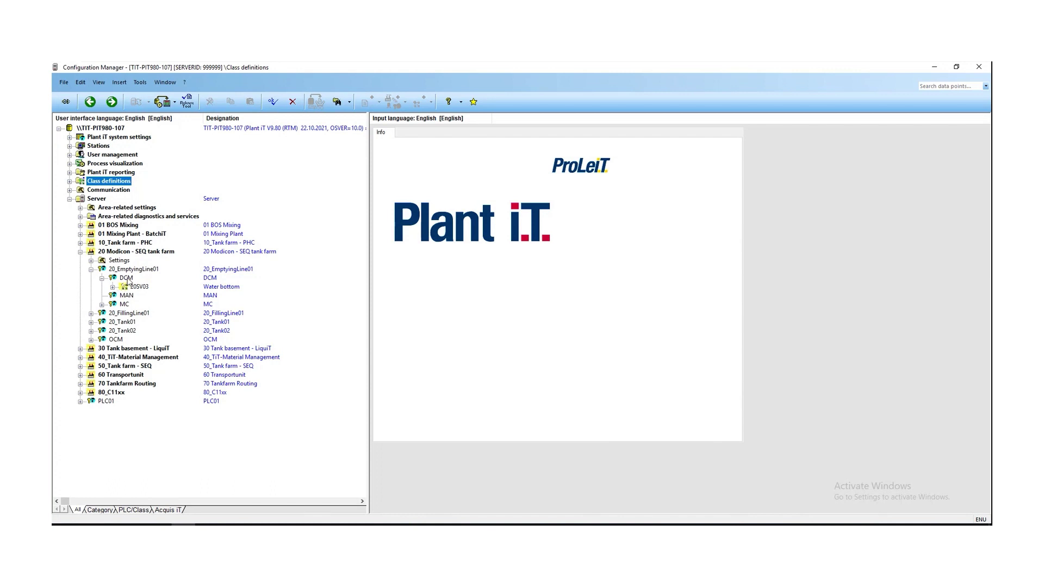
left_click(126, 279)
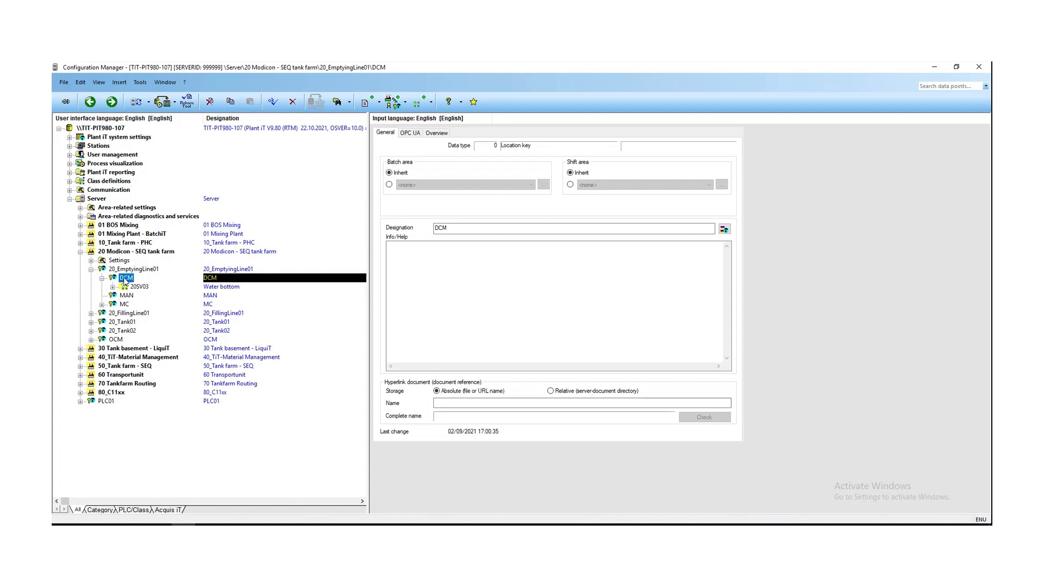
right_click(126, 281)
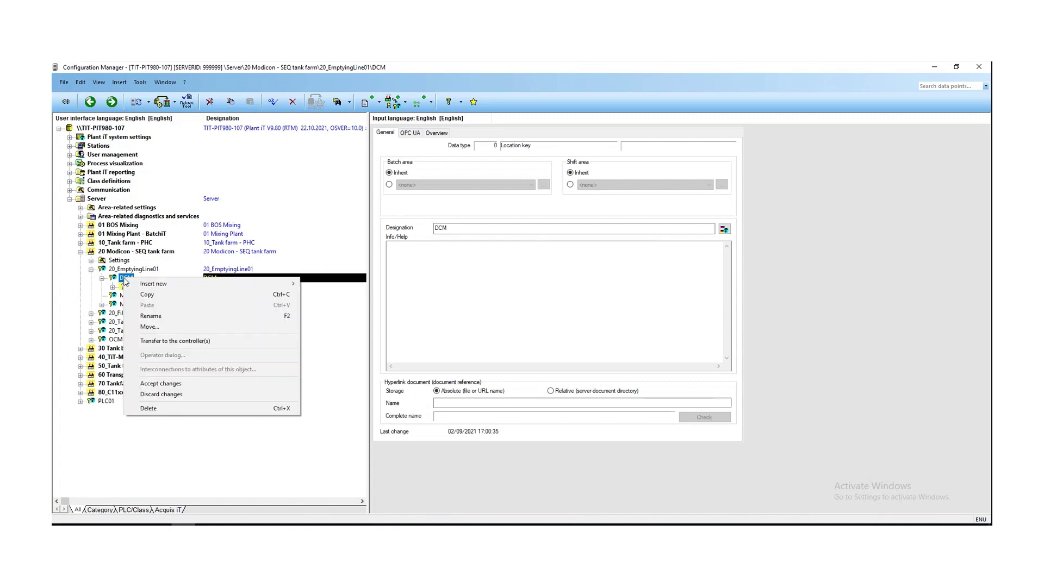
mouse_move(148, 286)
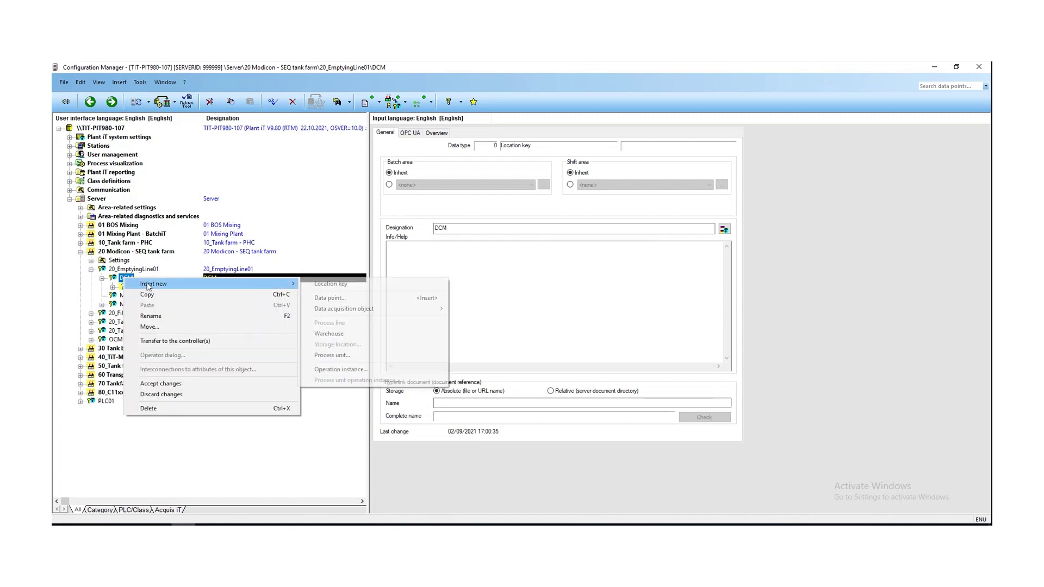
left_click(327, 300)
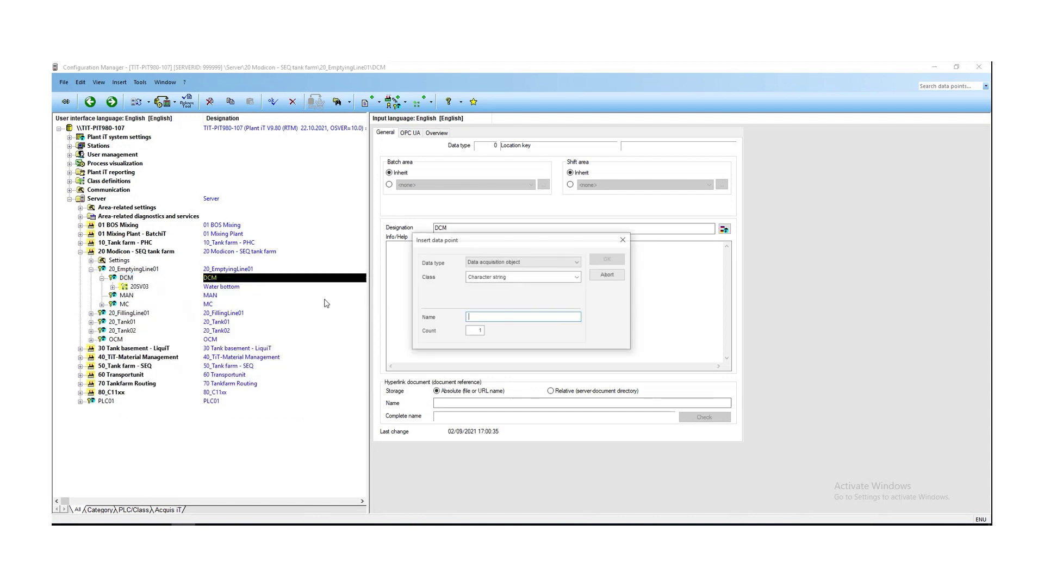
- Create the data point DCM01SE as an Automation/Structure object of class C825 DCM on the SE_Modicon station
left_click(577, 263)
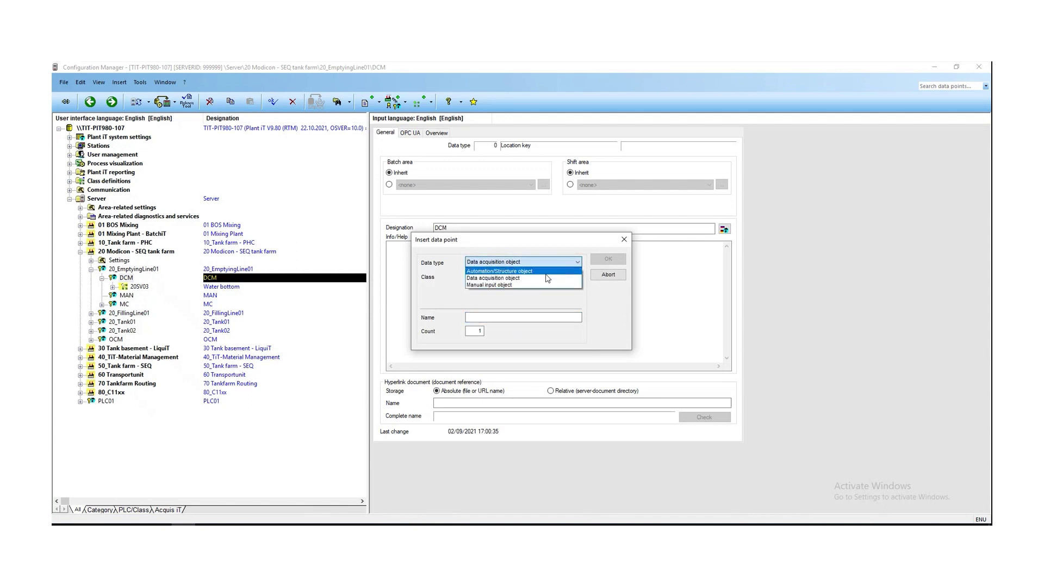
left_click(499, 270)
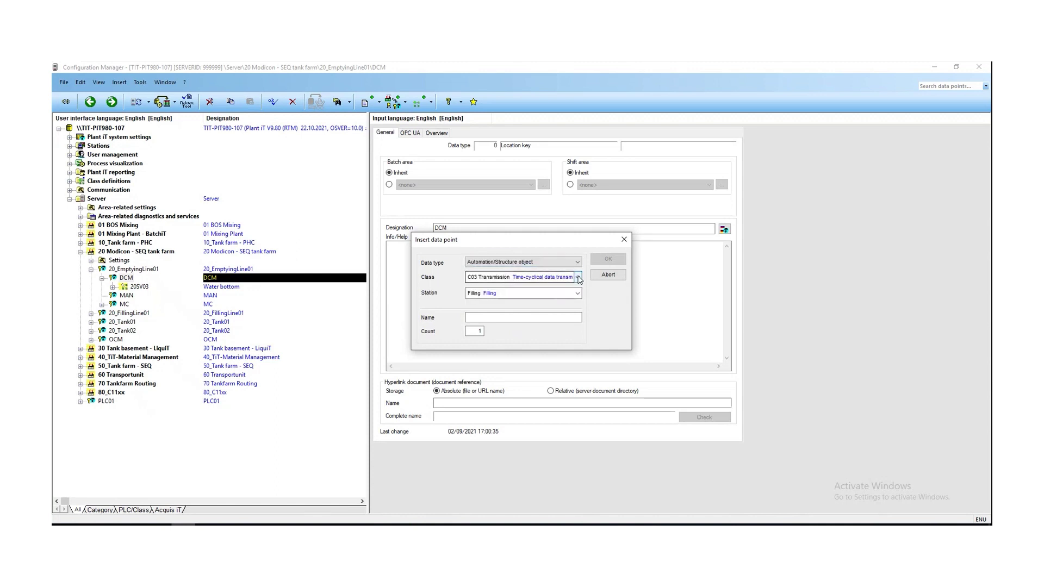
left_click(579, 278)
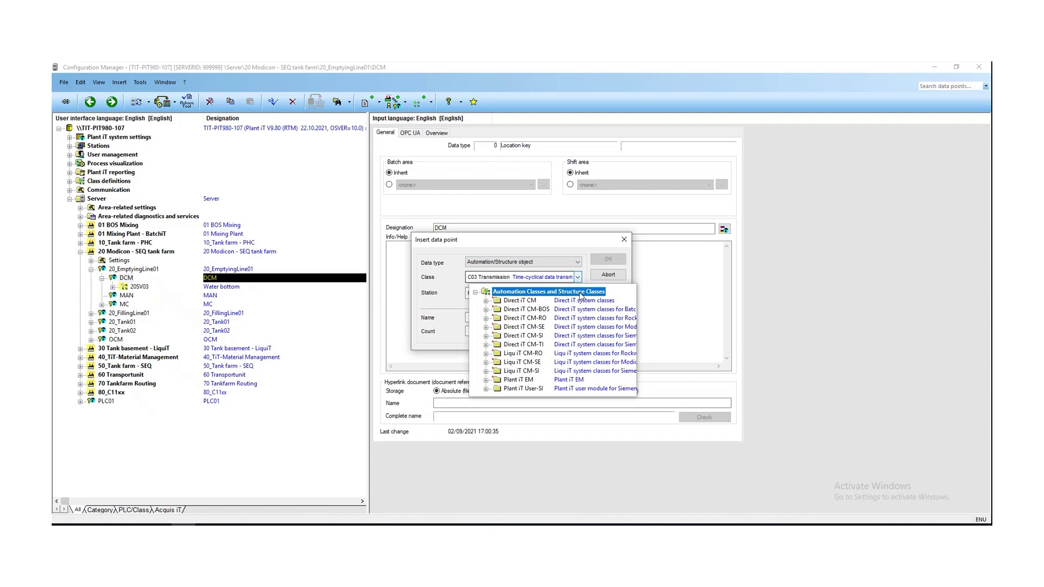
left_click(486, 327)
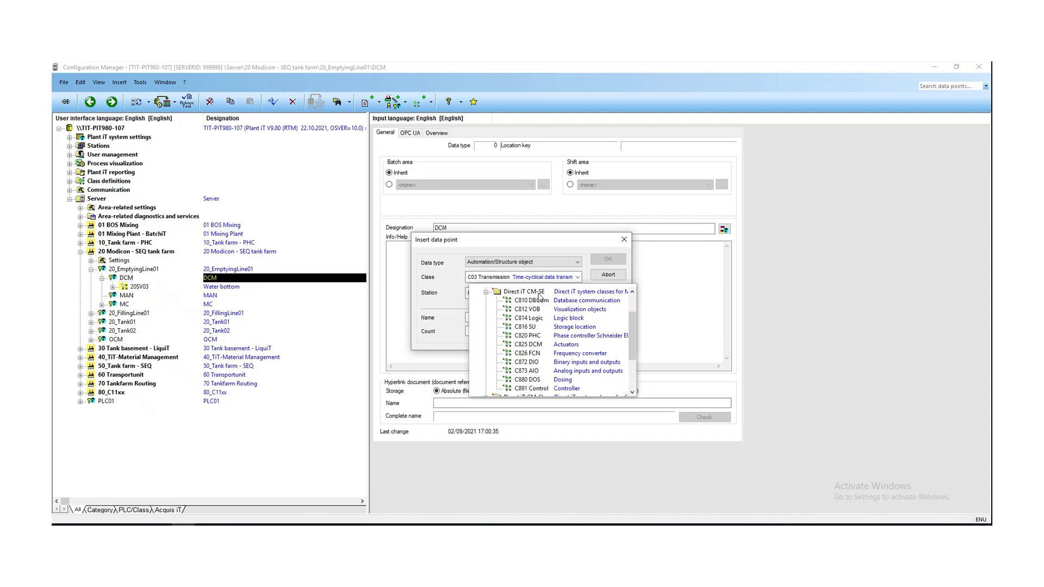
left_click(527, 345)
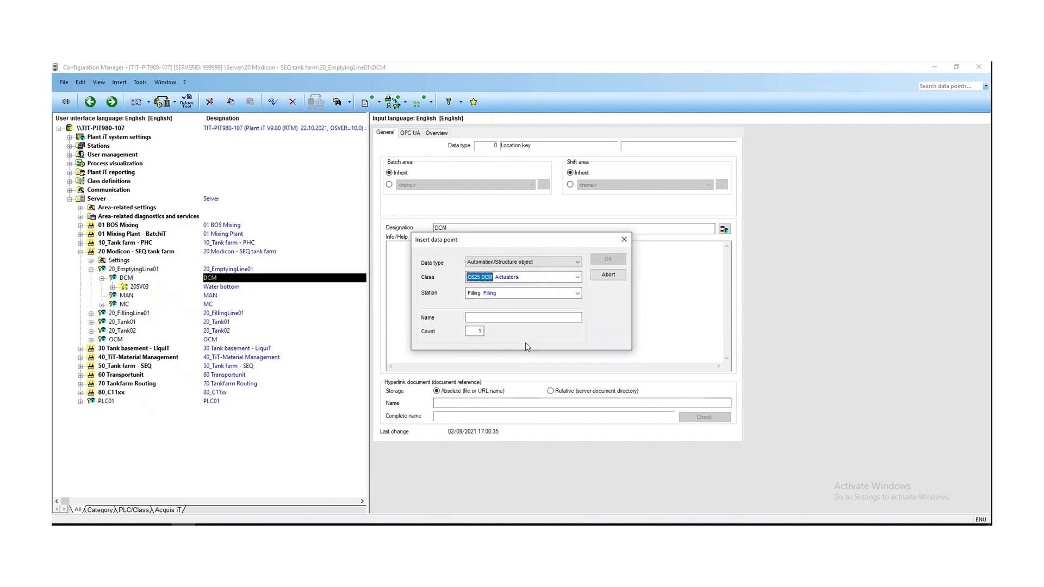
left_click(577, 293)
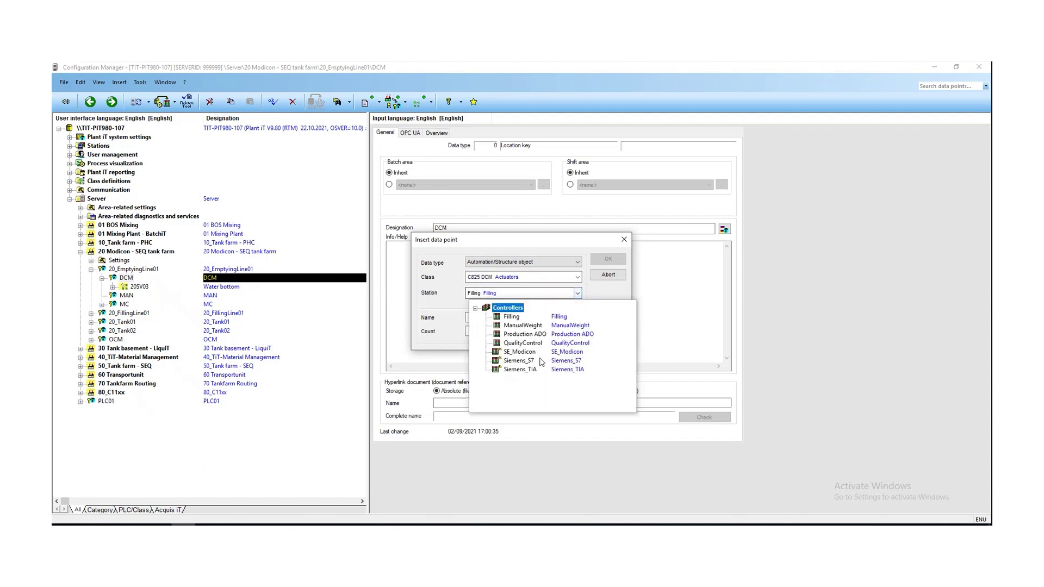
left_click(518, 352)
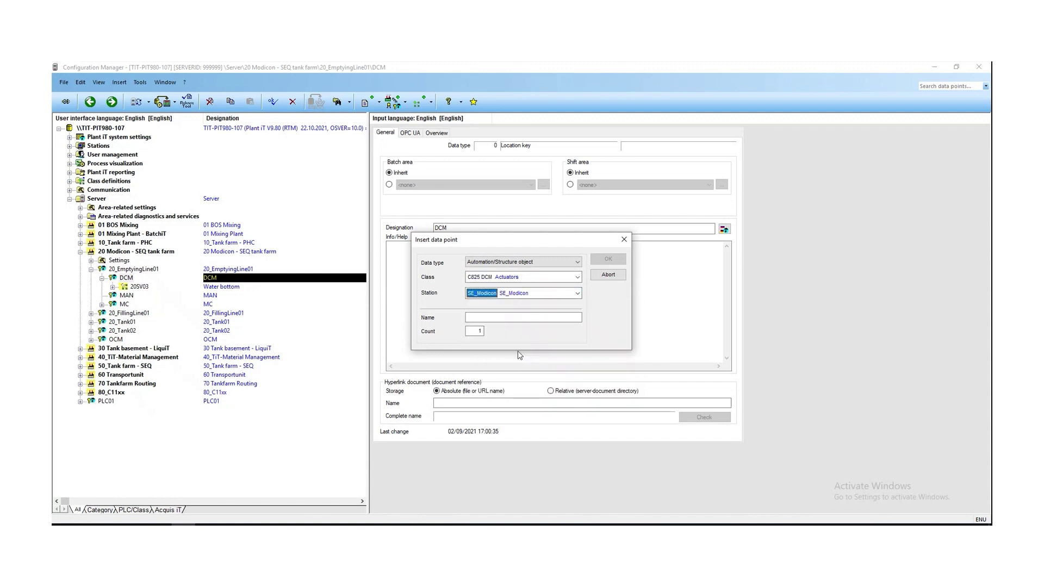
left_click(474, 318)
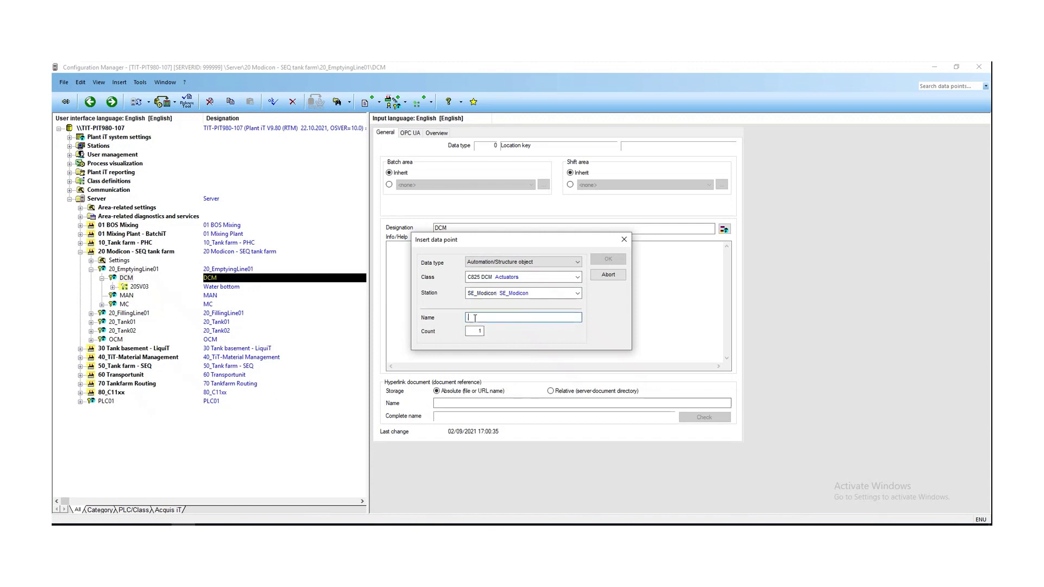
type("DCM01SE")
left_click(608, 260)
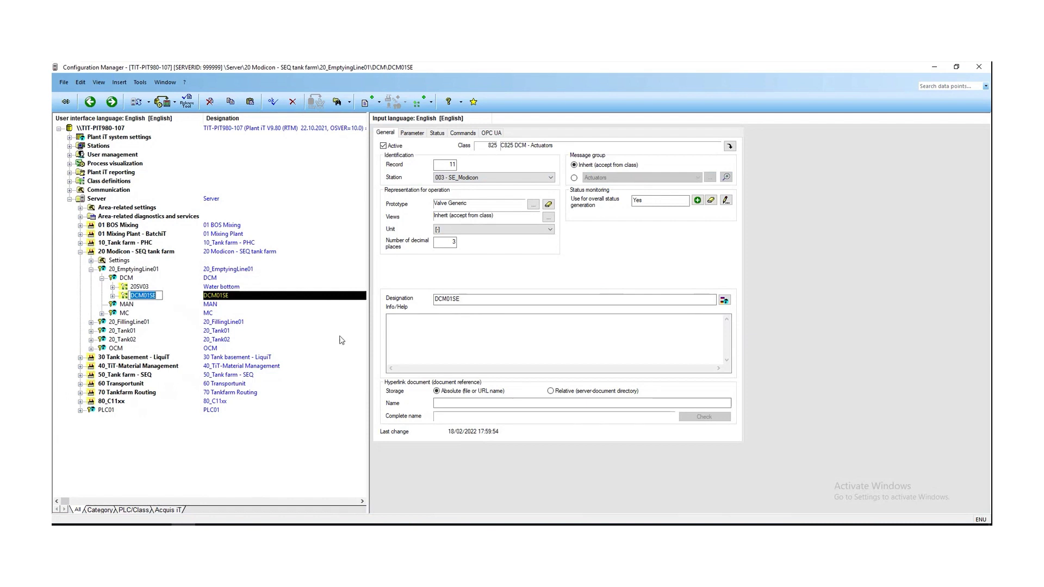
- Review DCM01SE's parameters, transfer them from the database to the PLC and compare the database and PLC values
left_click(417, 133)
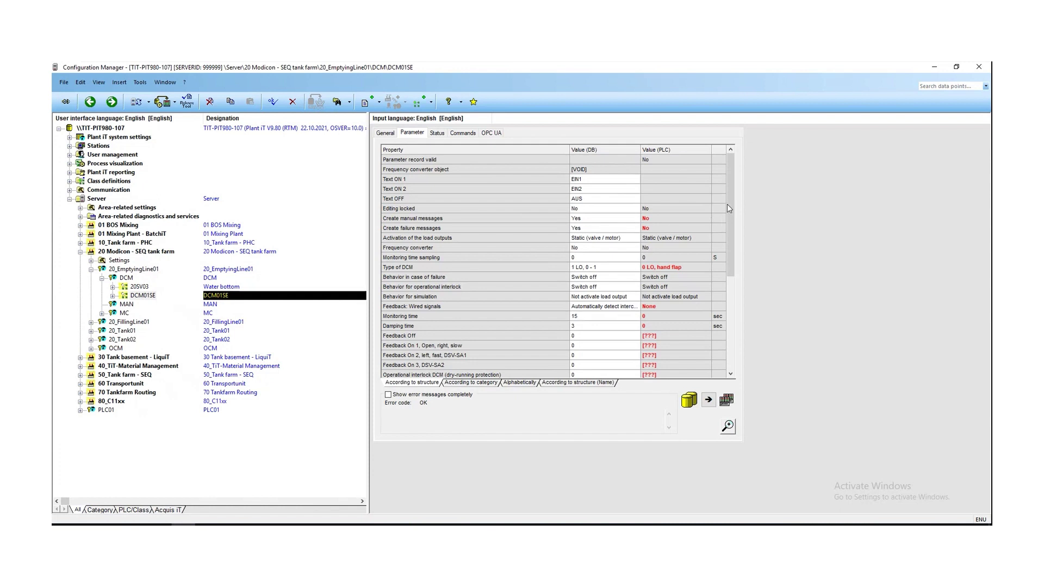
left_click_drag(731, 204, 730, 231)
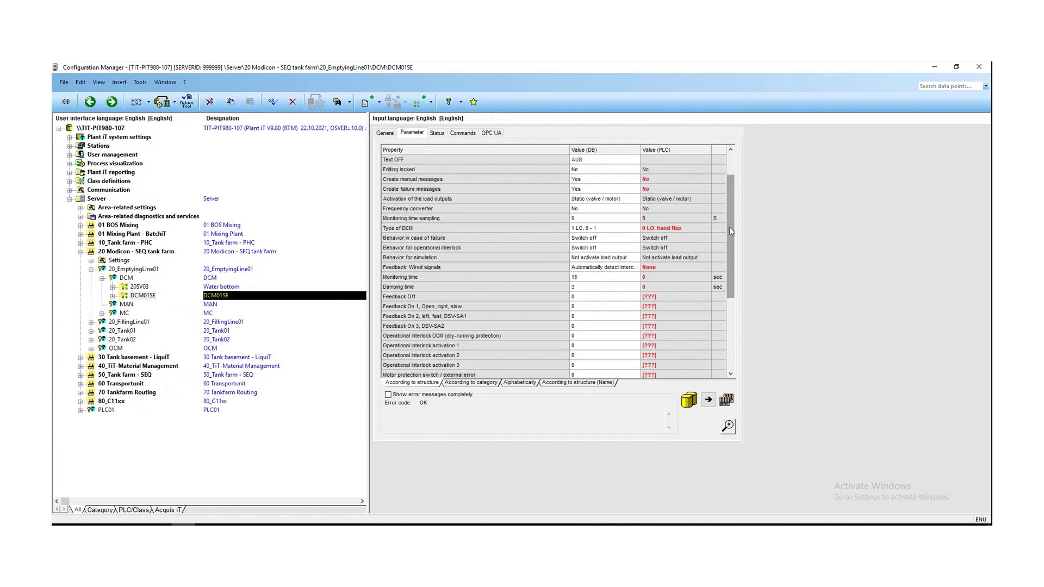
left_click_drag(729, 226, 730, 206)
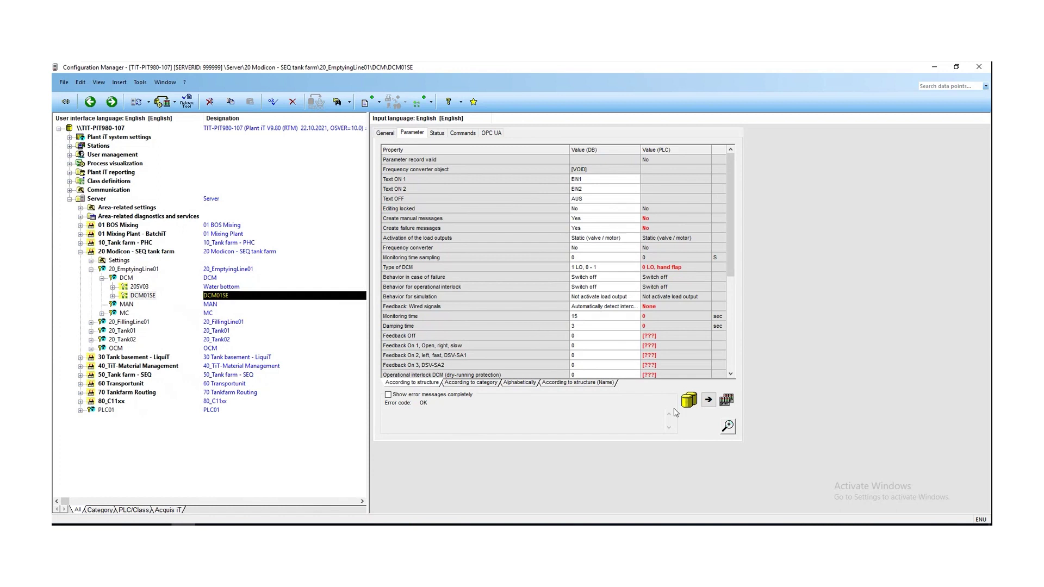
left_click(707, 402)
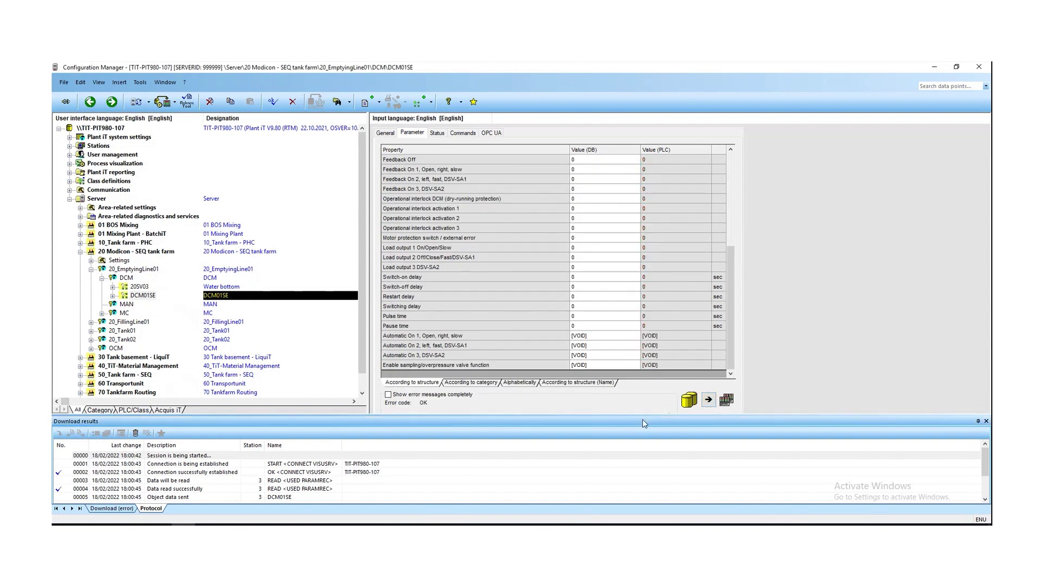
left_click_drag(734, 284, 745, 226)
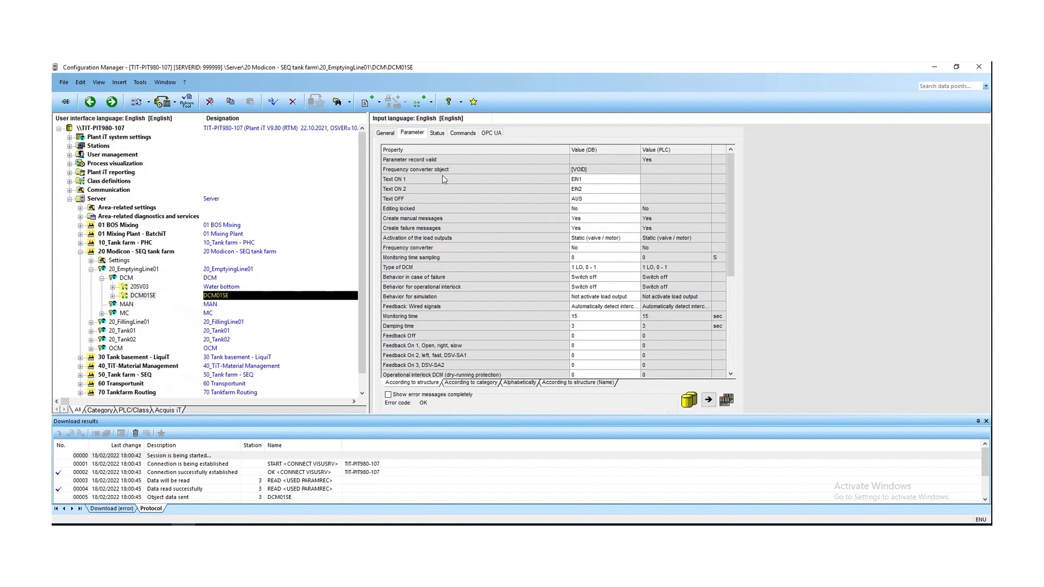
- Examine the PLC status values of DCM01SE
left_click(438, 133)
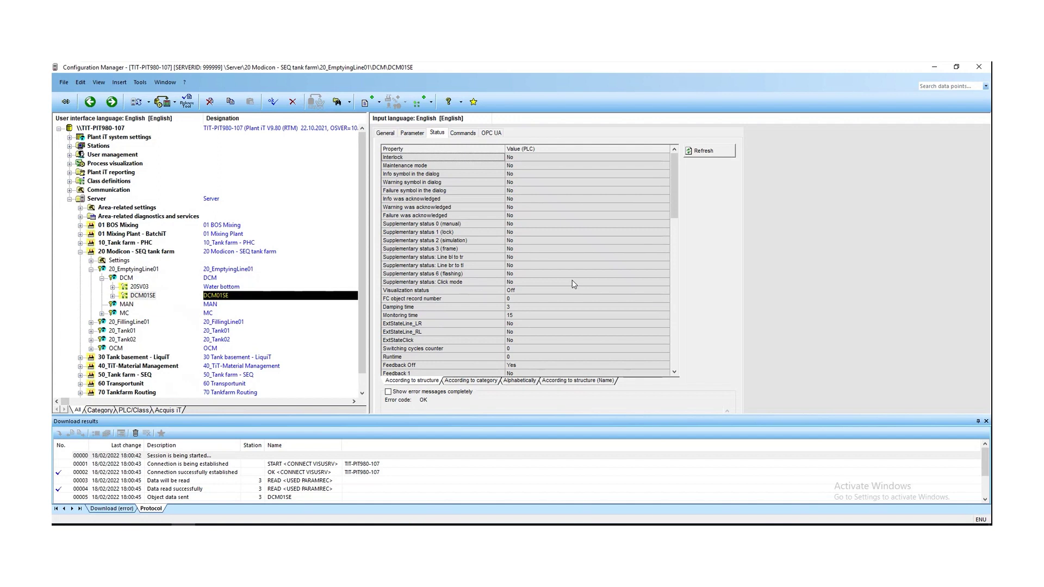
left_click_drag(361, 223, 358, 253)
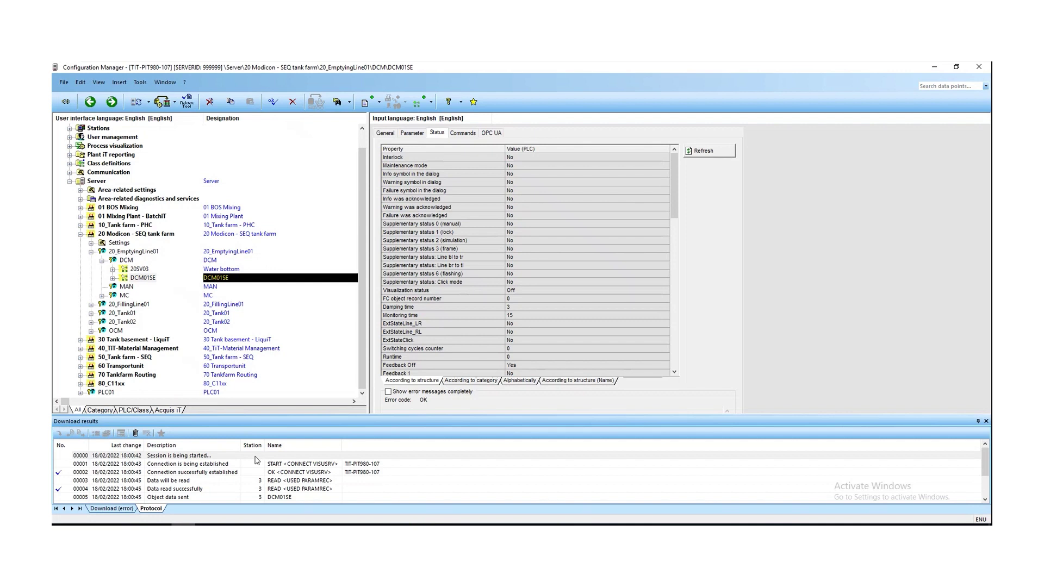
- Switch to the Plant iT process screen 20_Tank farm and show the expanded control details of the Tank 02 filling valve
left_click(232, 524)
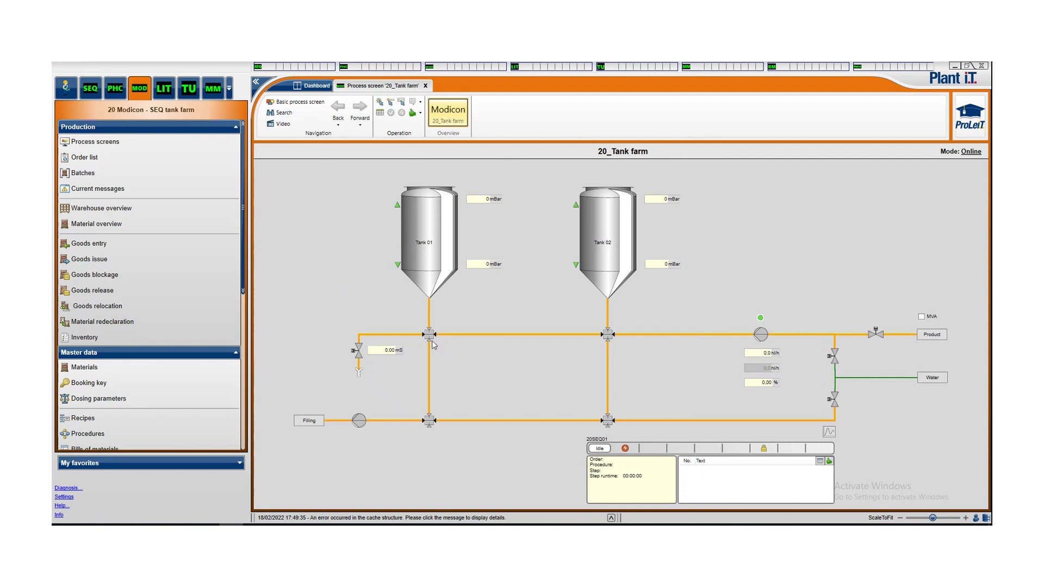
mouse_move(432, 338)
left_click(609, 335)
left_click_drag(682, 340, 729, 201)
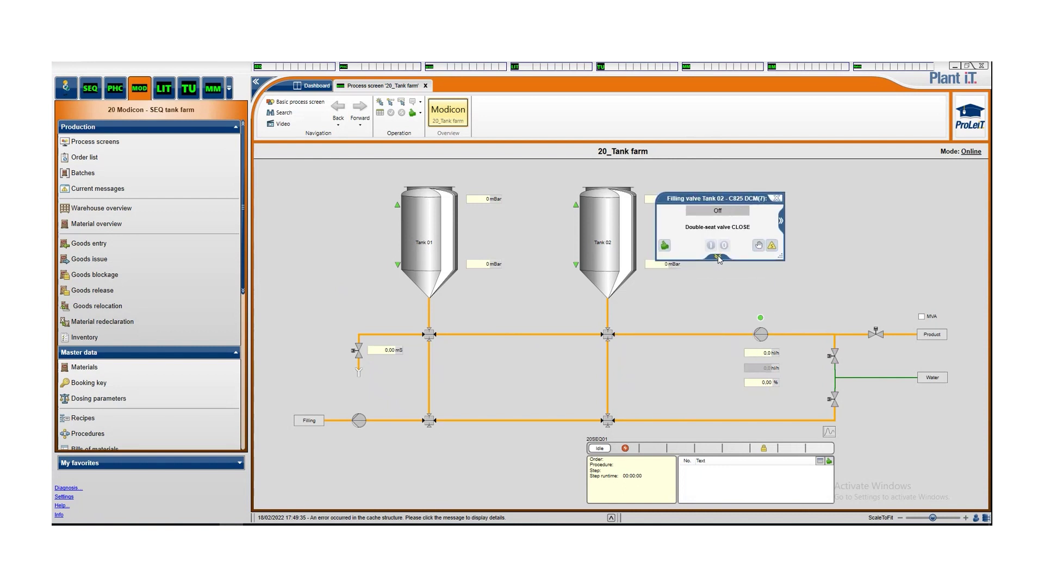
left_click(717, 257)
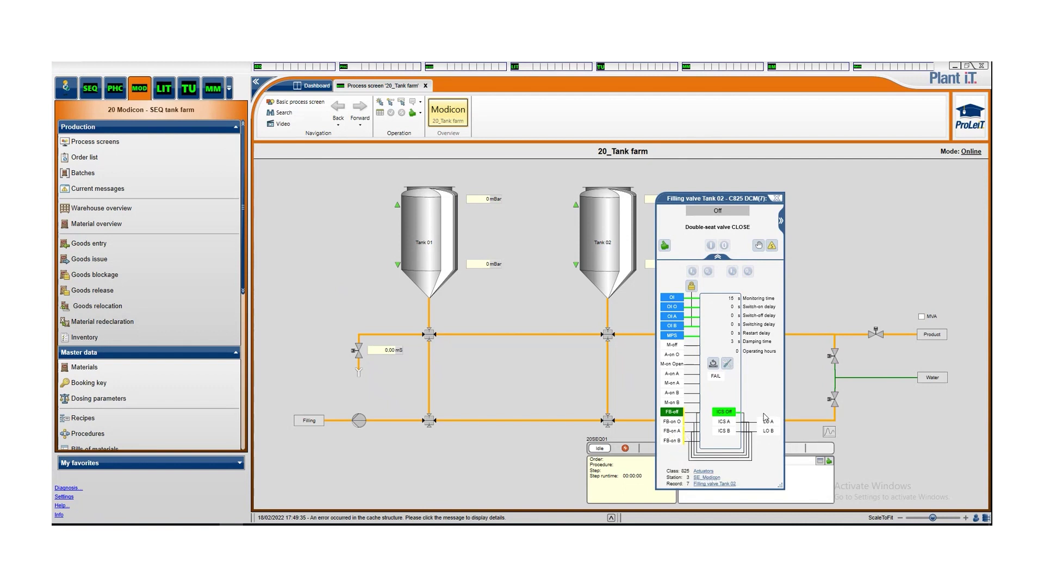
- Put the Tank 02 filling valve in manual mode, switch it on and switch it off again
left_click(758, 246)
left_click(711, 246)
left_click(711, 245)
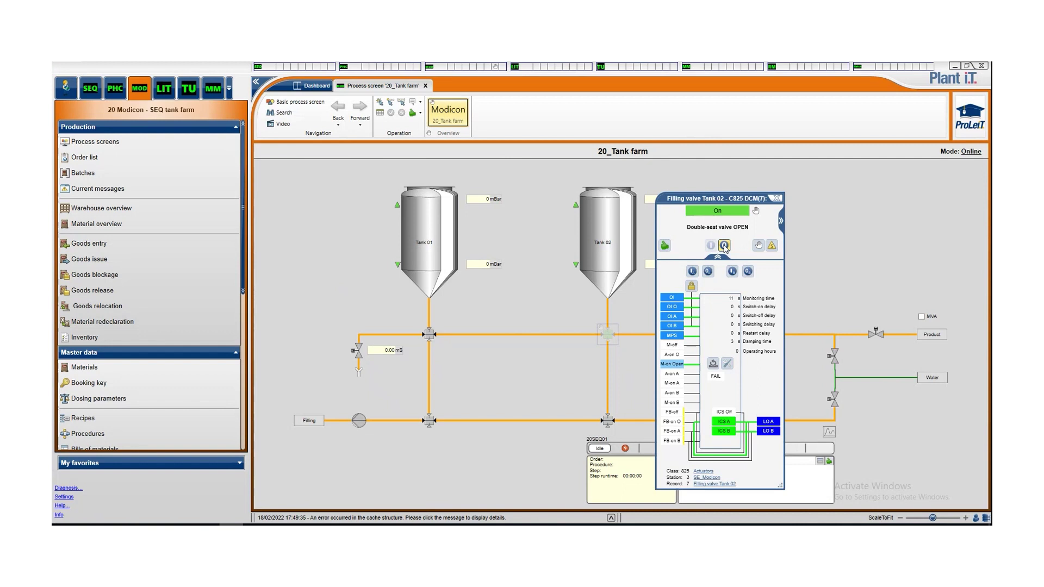
left_click(724, 246)
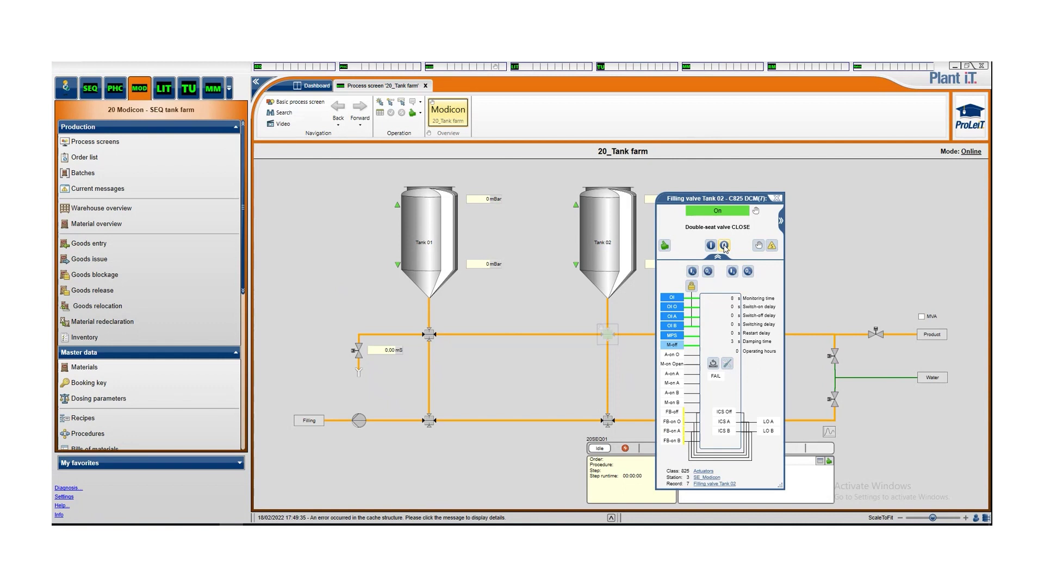
left_click(725, 245)
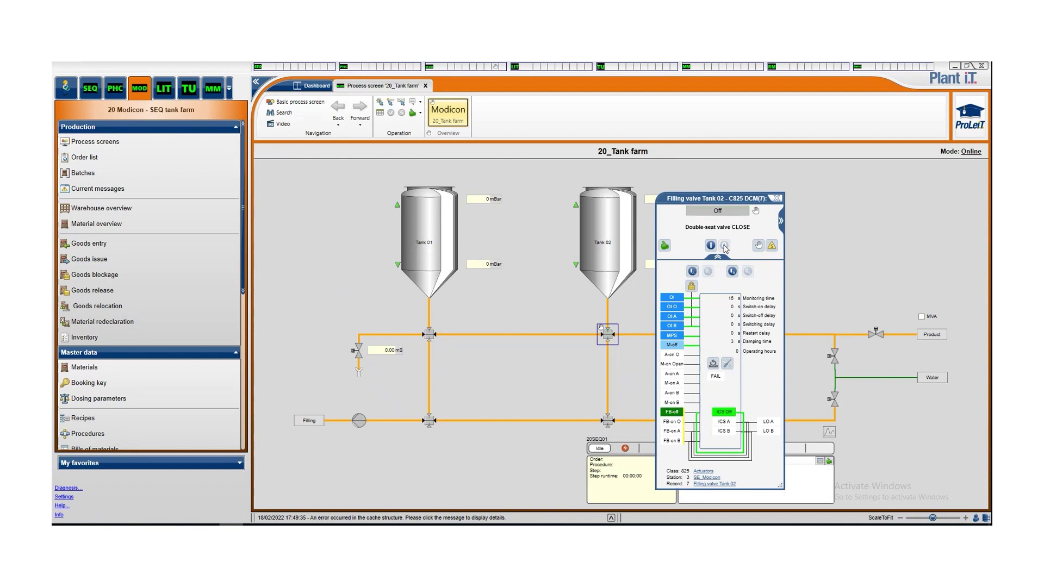